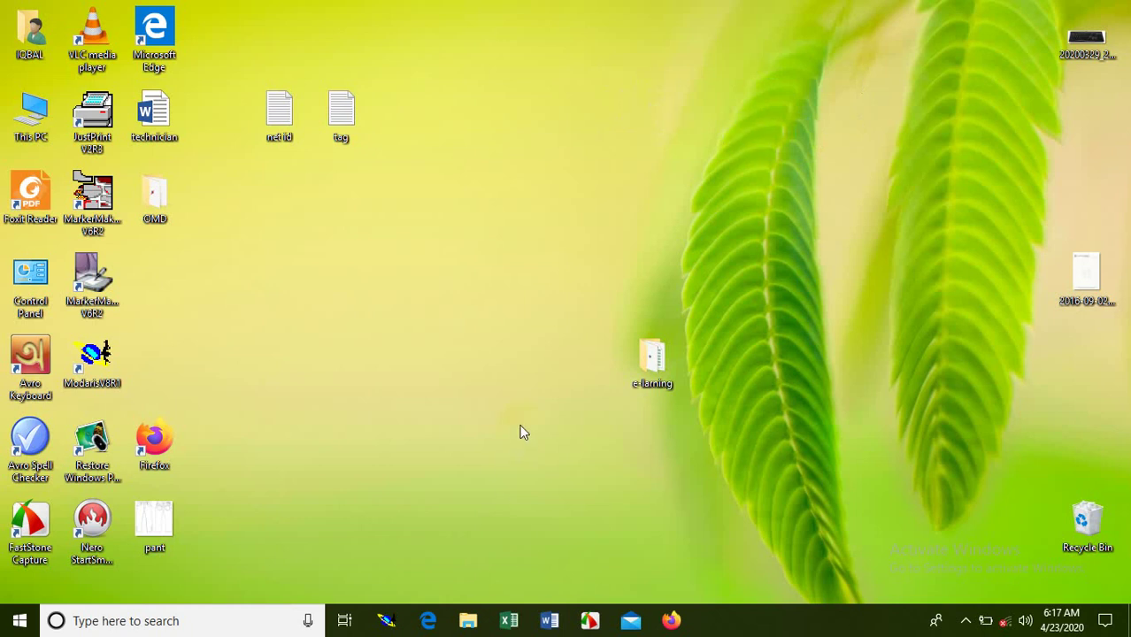
Launch Modaris, create a new model named 'access patch' and show its title block
left_click(387, 621)
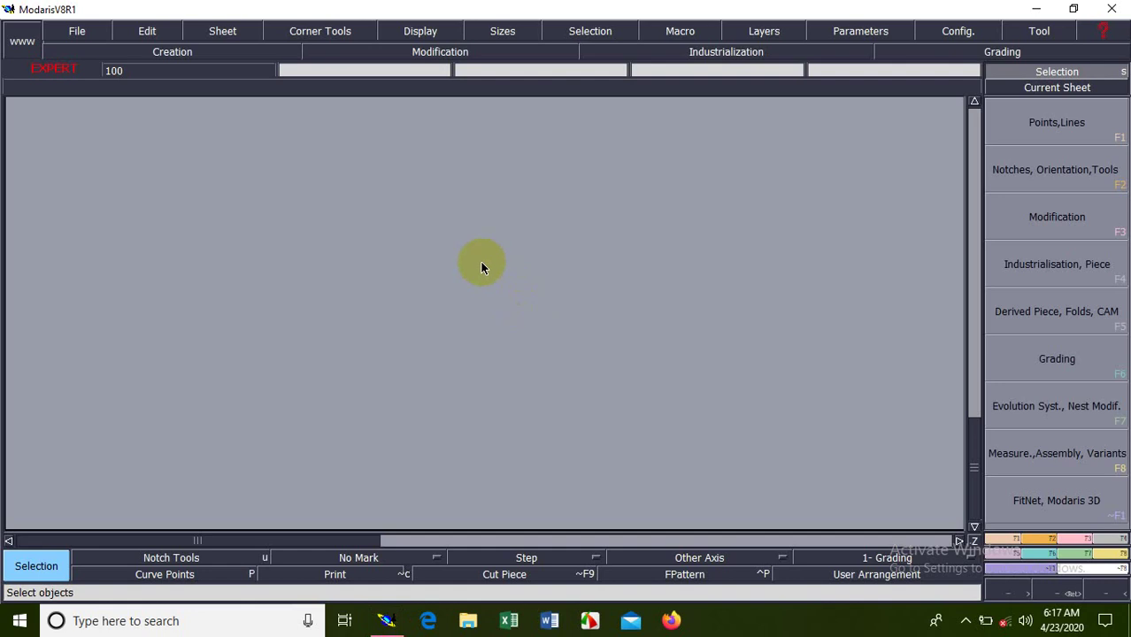
left_click(94, 38)
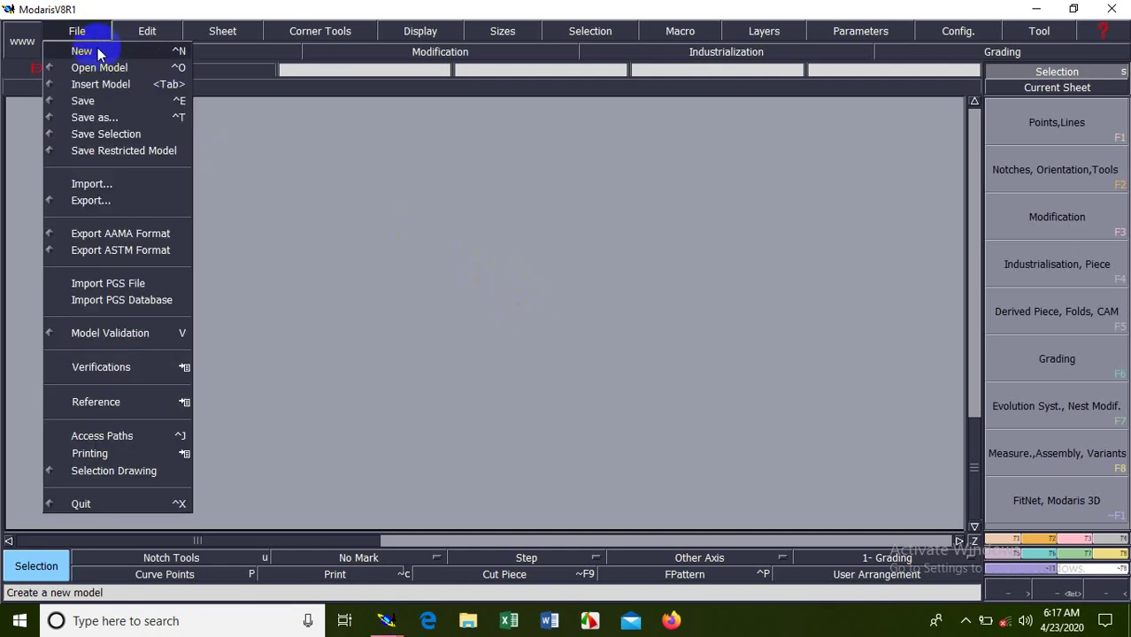
left_click(84, 45)
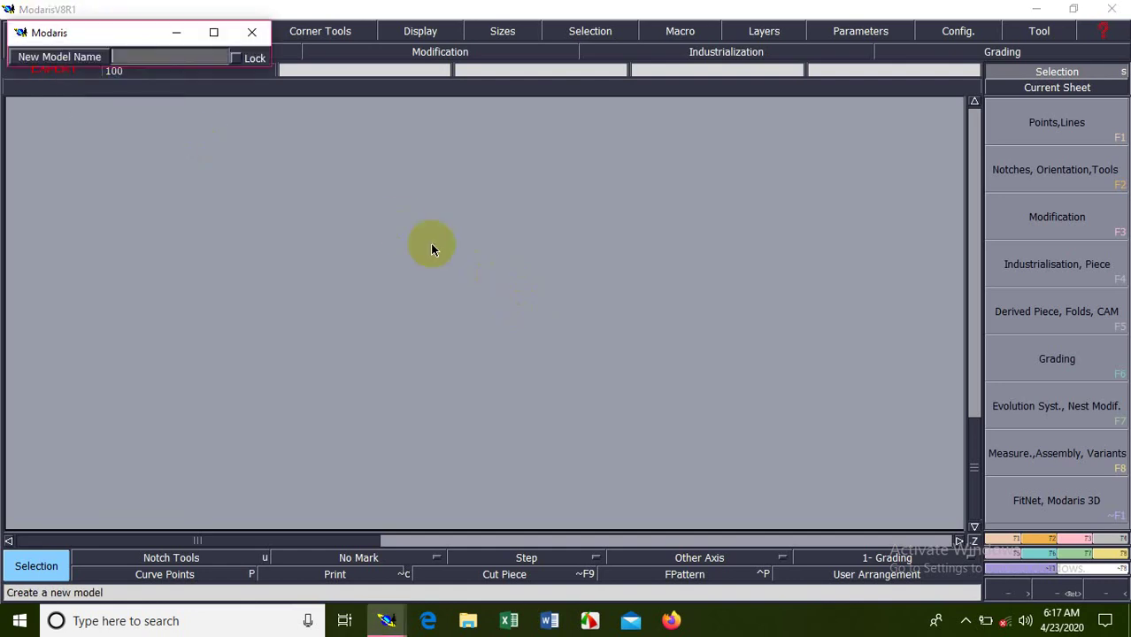
type("ac")
type("cess pat")
type("ch")
key("Return")
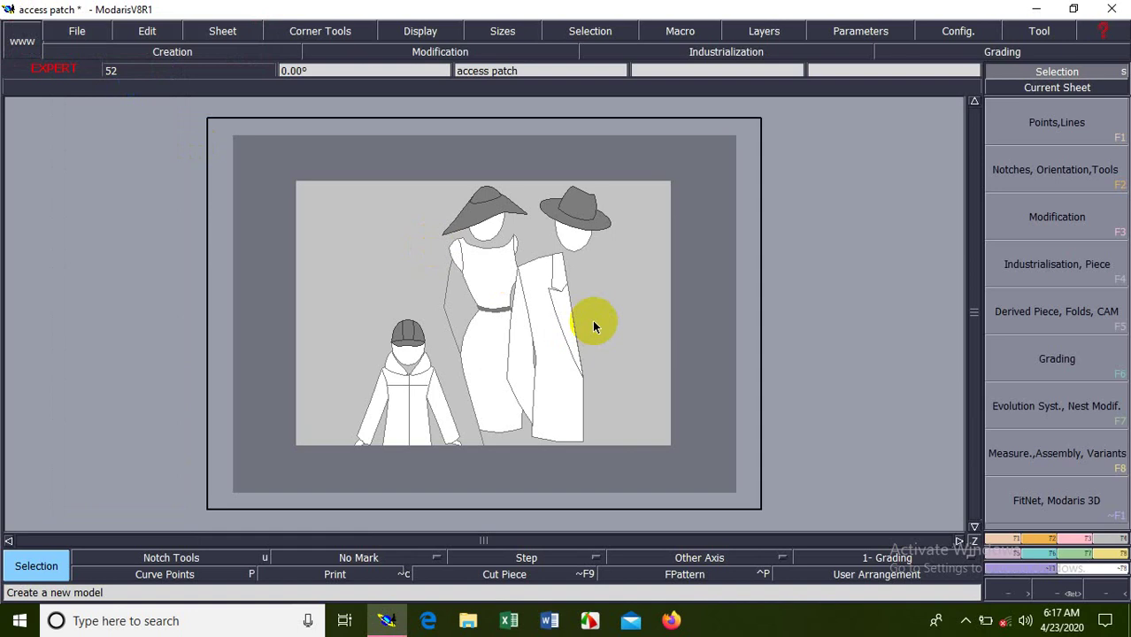
key("ctrl+t")
Arrange the sheets, show the size list, and add a new blank sheet
key("a")
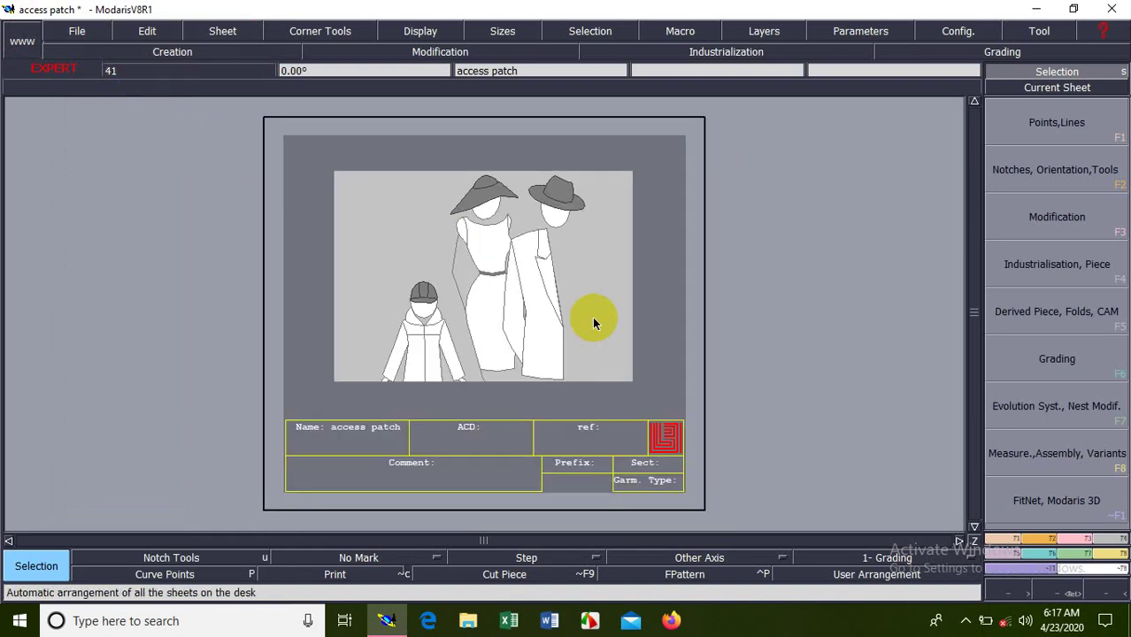
key("x")
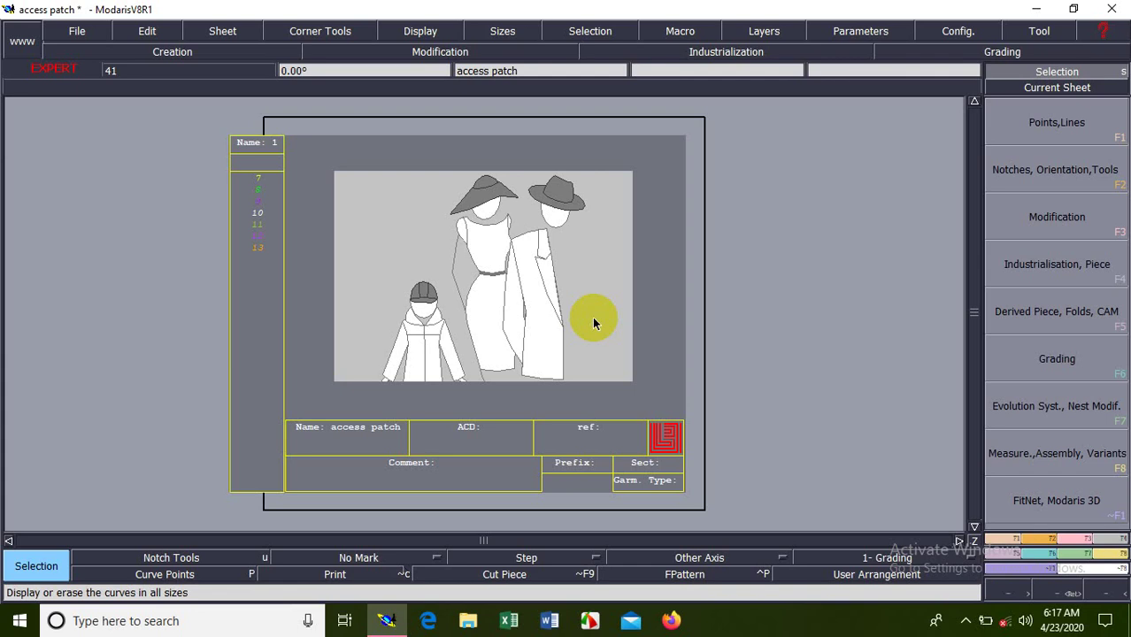
key("a")
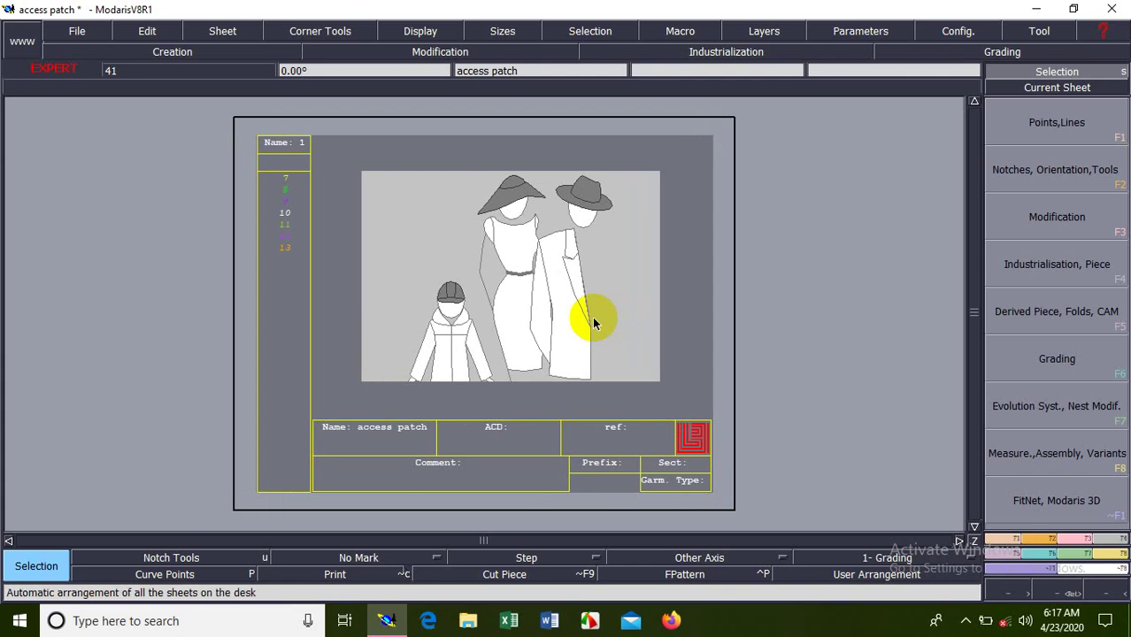
key("ctrl+t")
key("a")
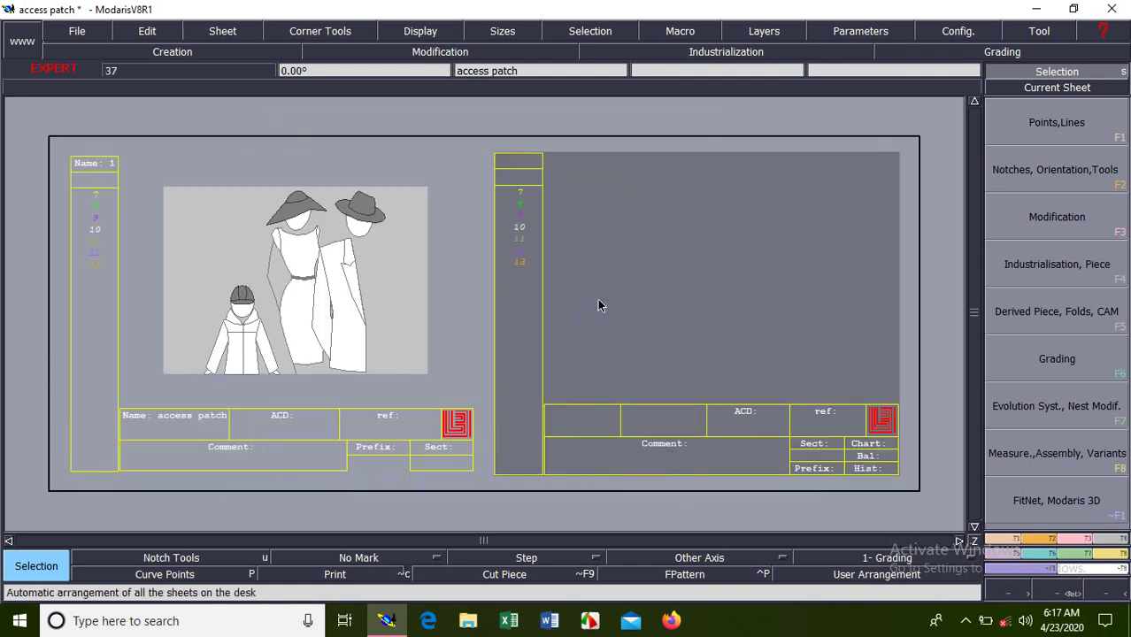
Draw a rectangle on the blank sheet and seam it into a filled piece
key("r")
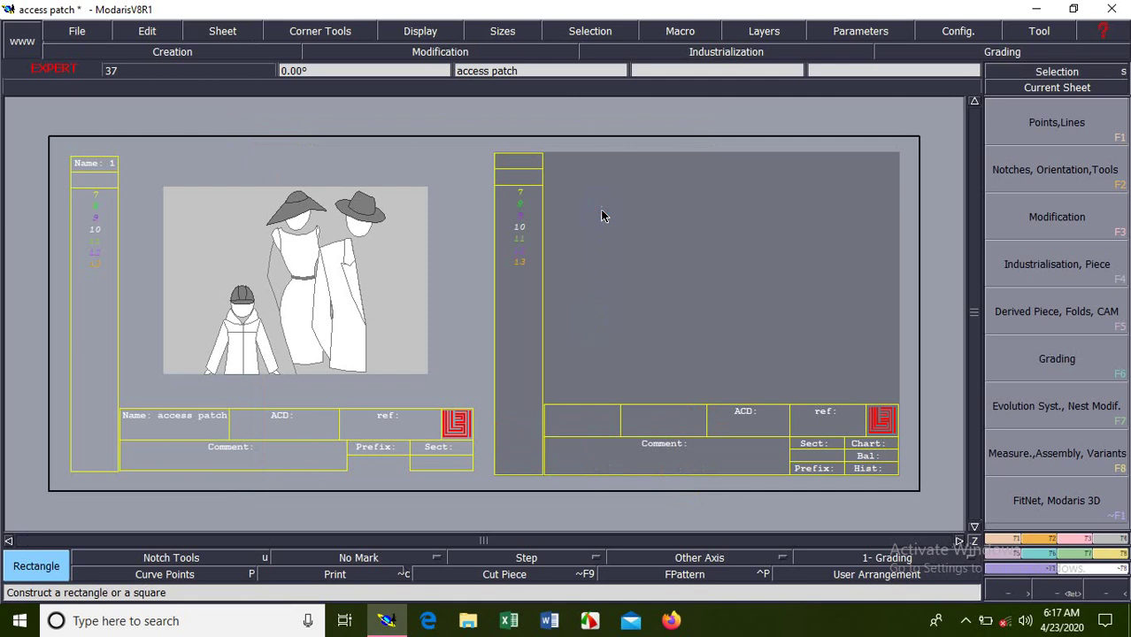
left_click(600, 209)
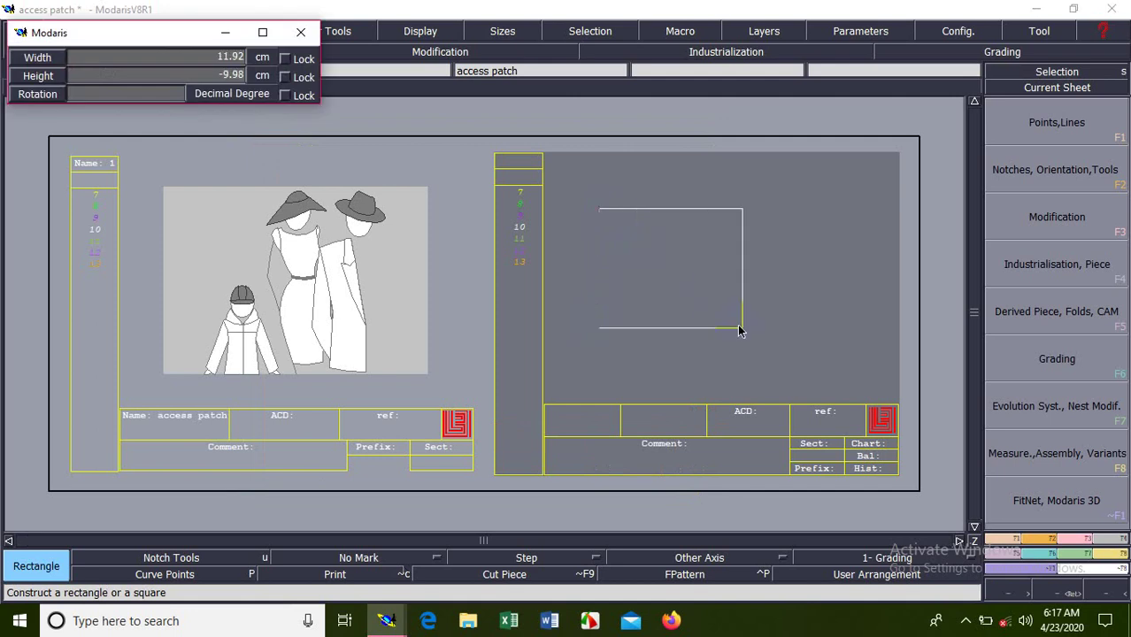
left_click(845, 352)
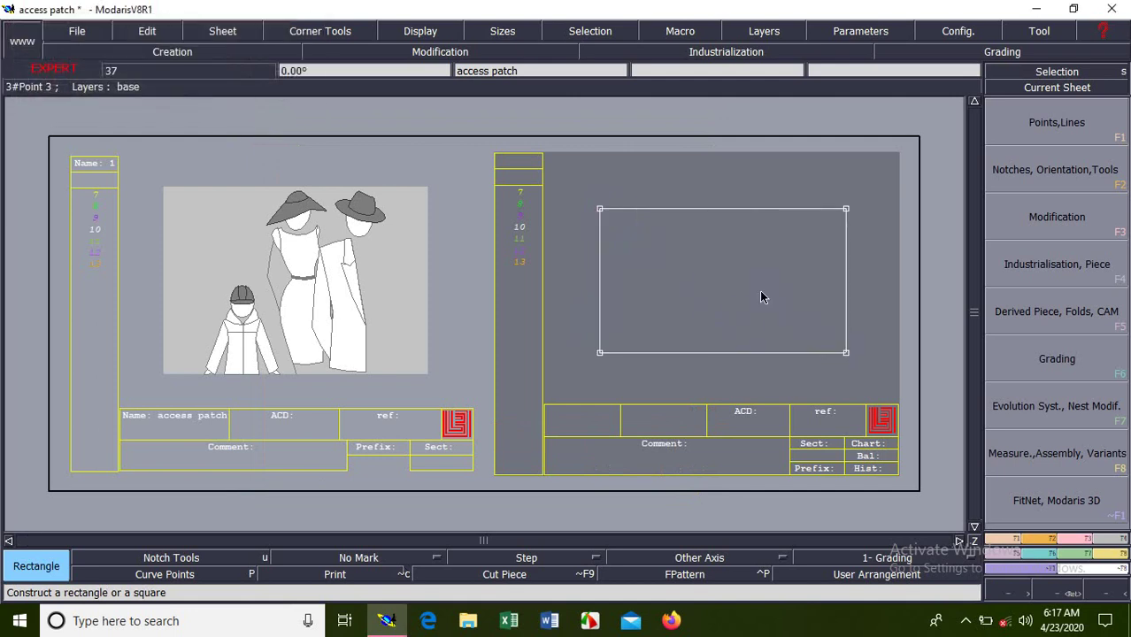
right_click(760, 289)
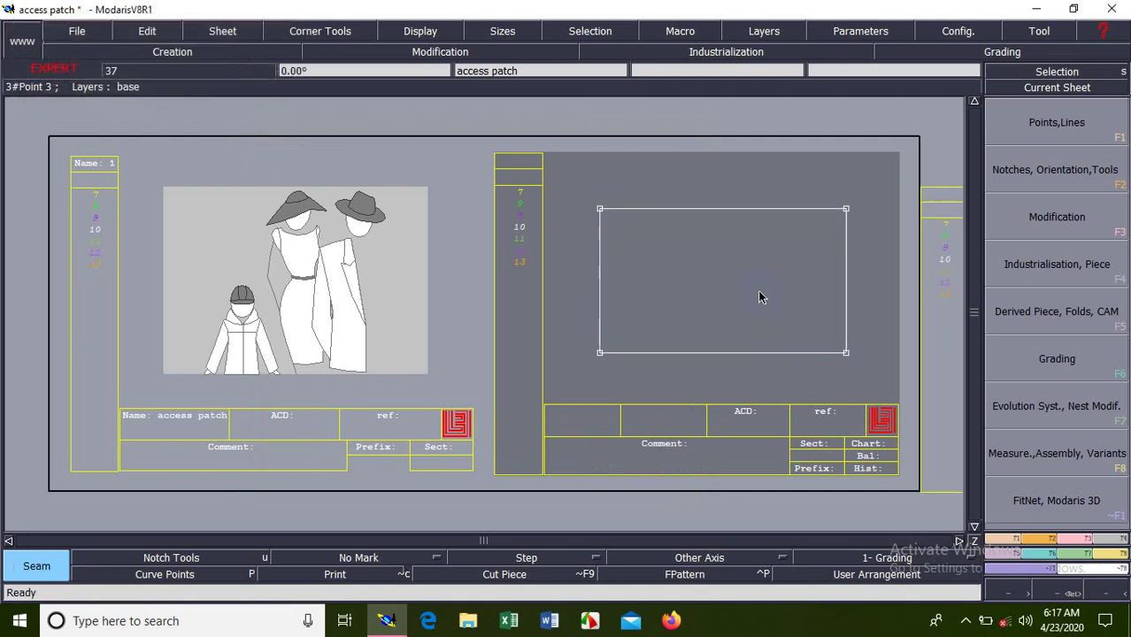
left_click(757, 289)
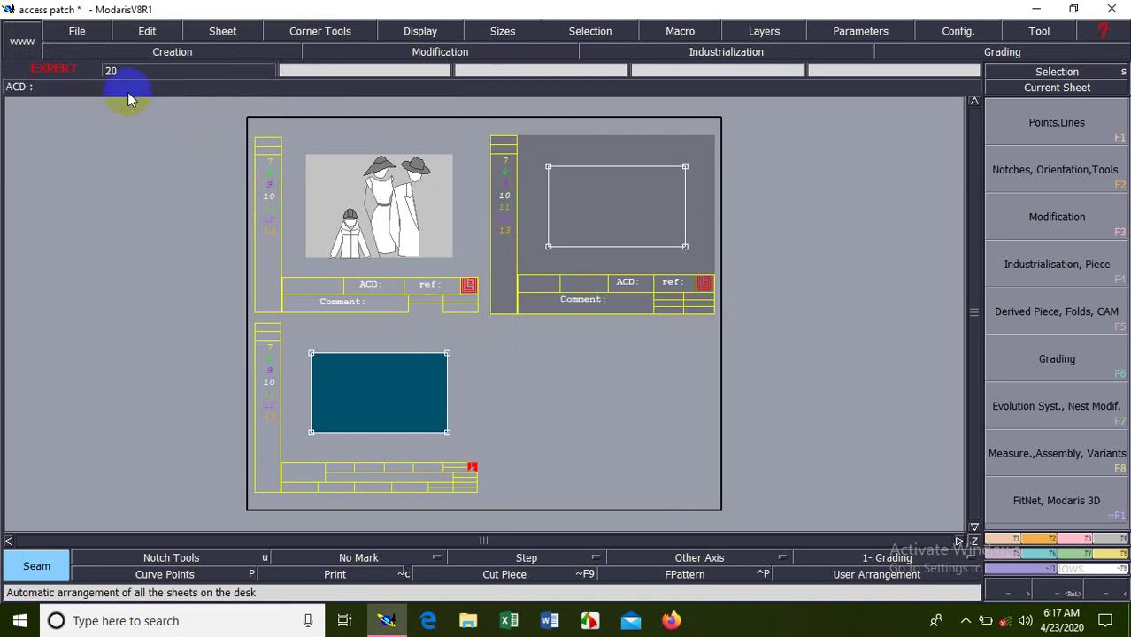
Set the Open Model path to D:/Pattern Practice/ and apply it to every access path
left_click(86, 37)
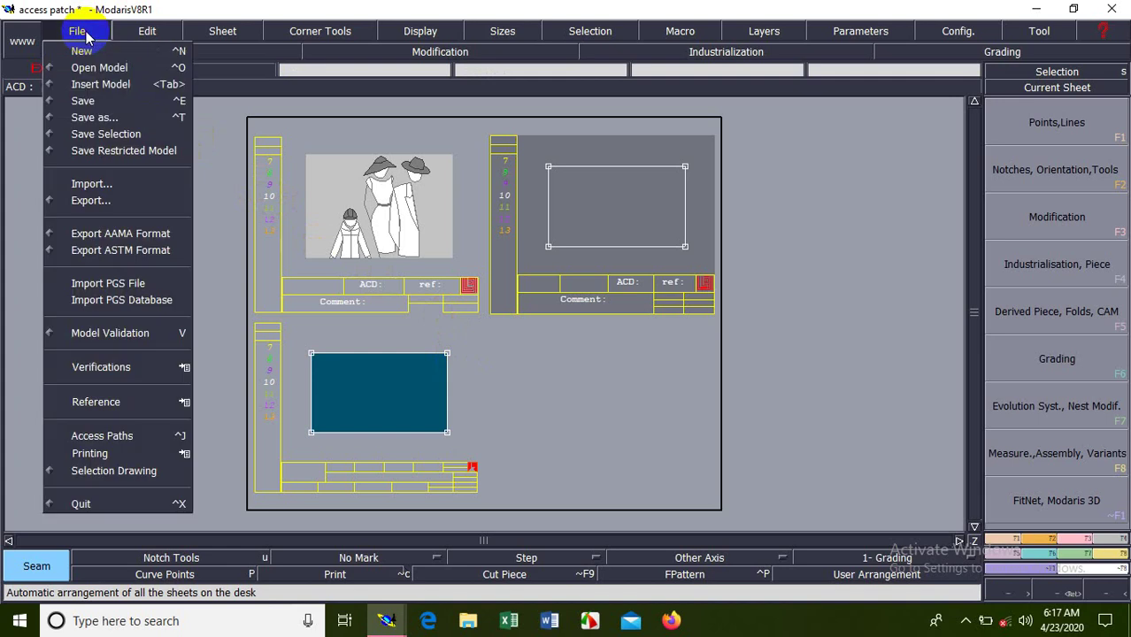
left_click(110, 437)
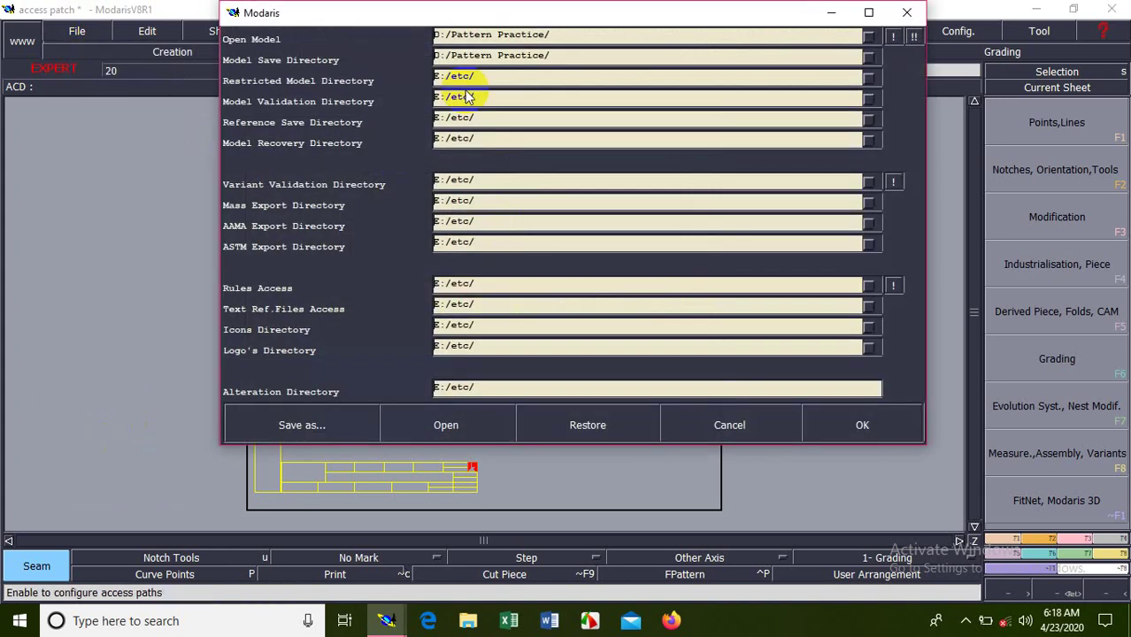
left_click(605, 34)
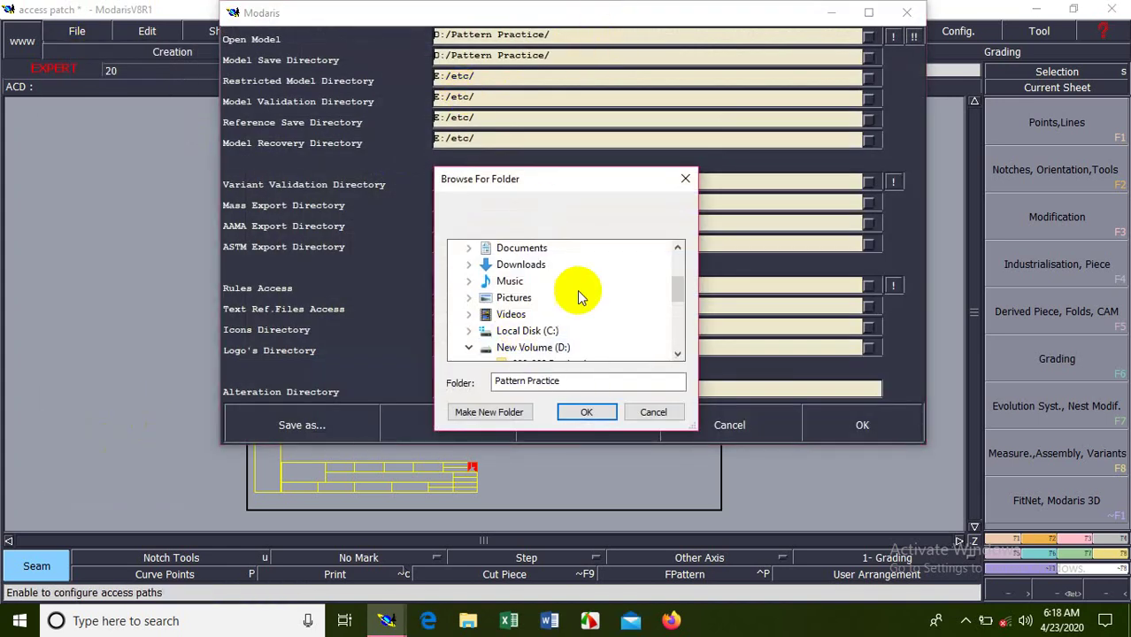
scroll(571, 292, "down", 1)
scroll(551, 305, "down", 1)
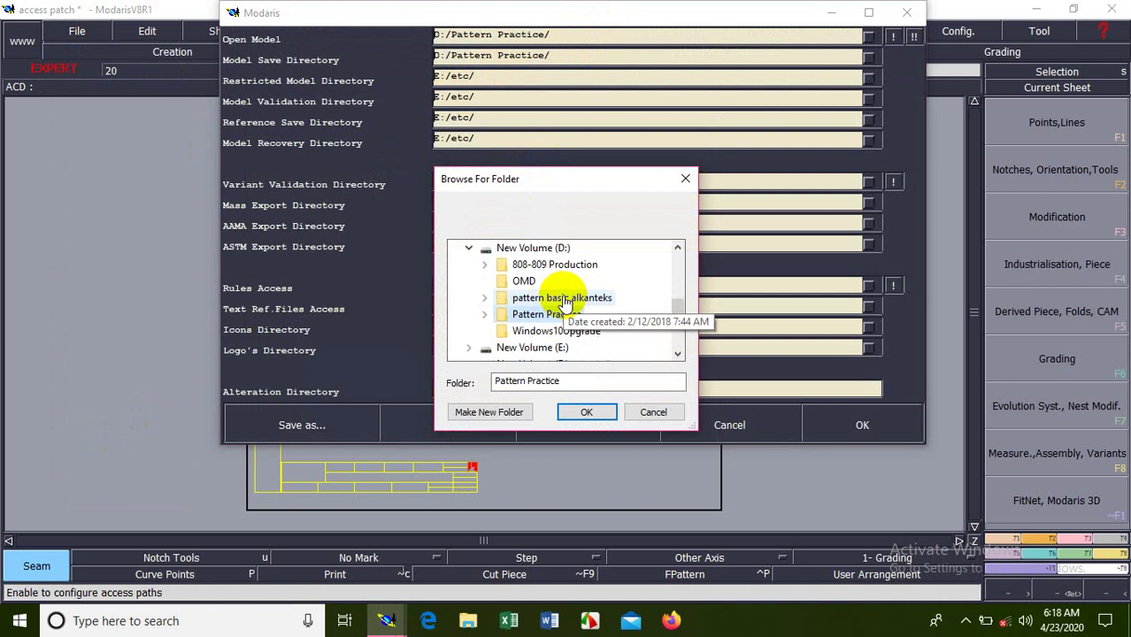
left_click(530, 248)
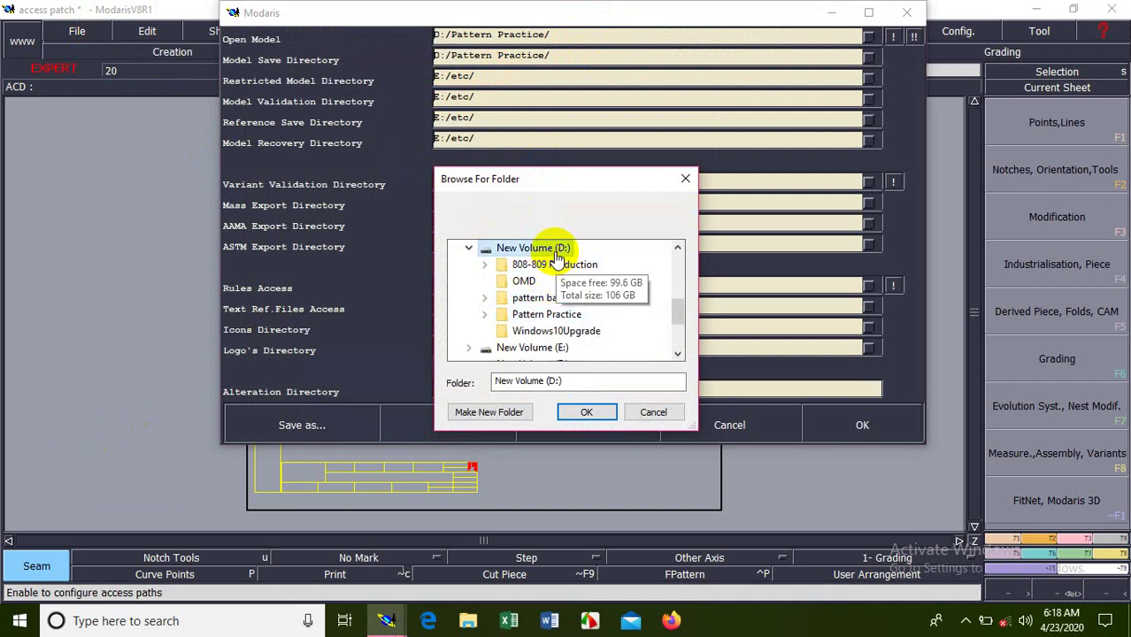
double_click(559, 315)
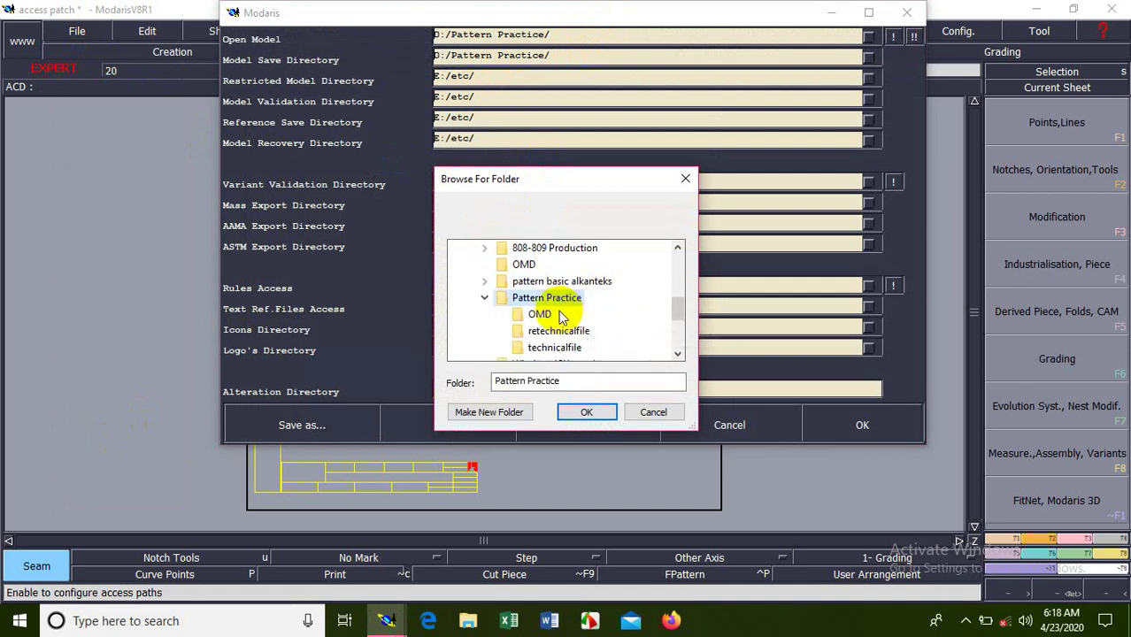
left_click(577, 411)
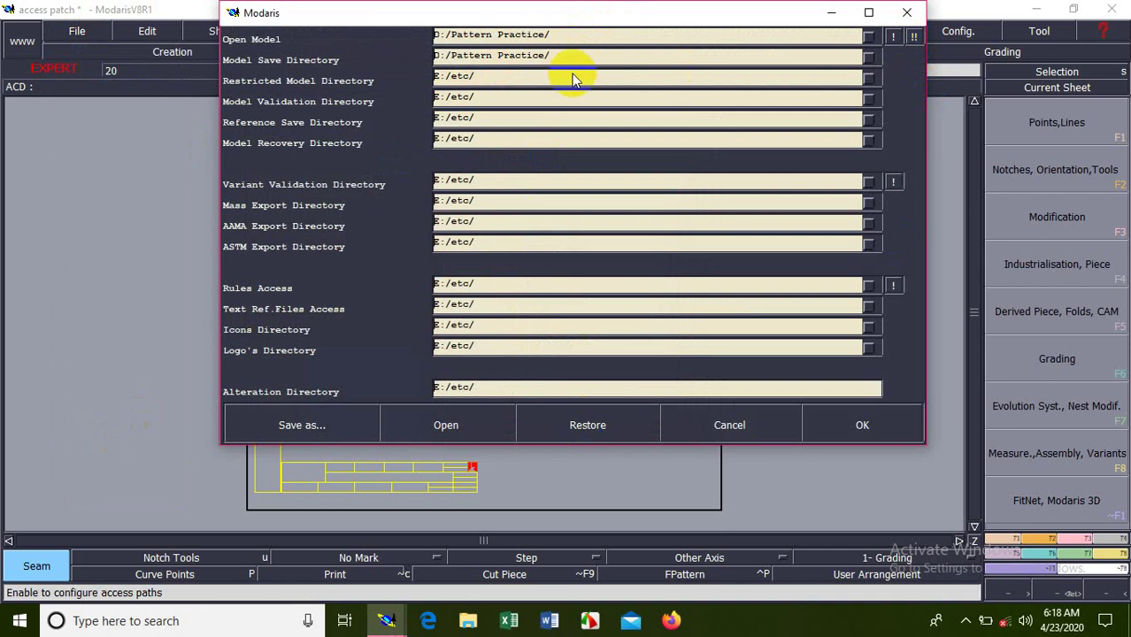
left_click(915, 38)
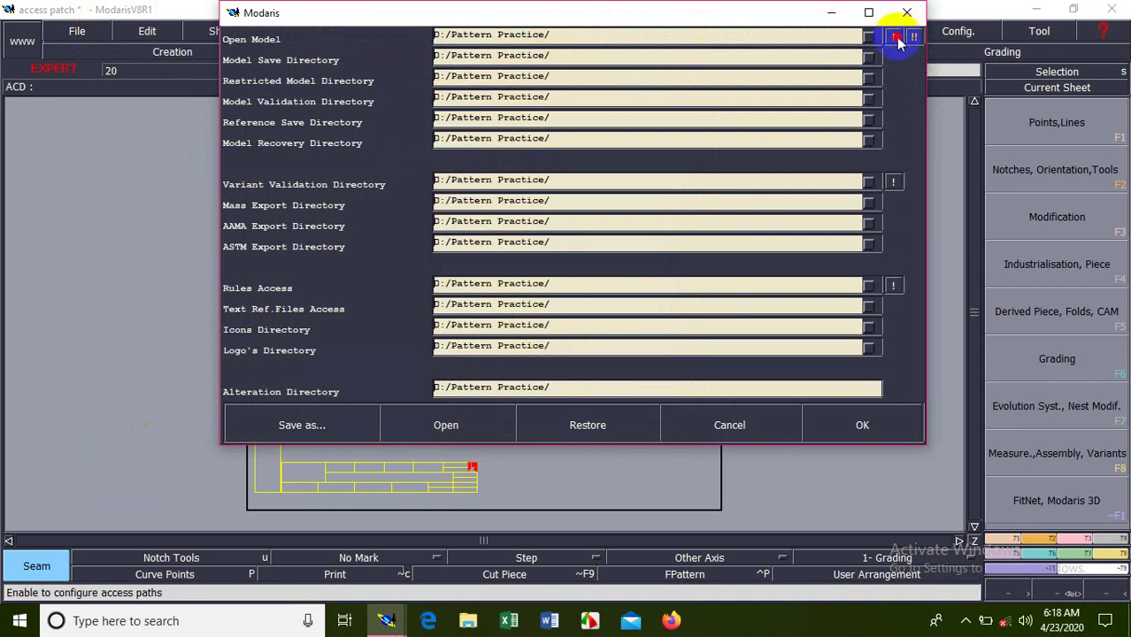
left_click(834, 429)
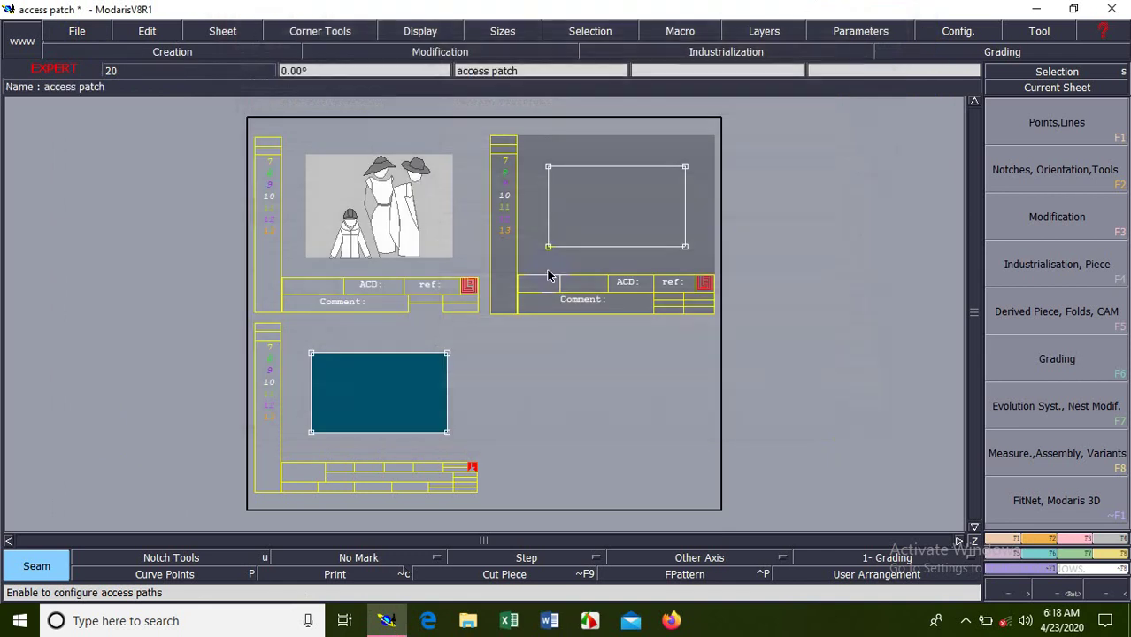
Try saving the model, dismissing the folder chooser and Permission denied report
left_click(104, 40)
left_click(88, 101)
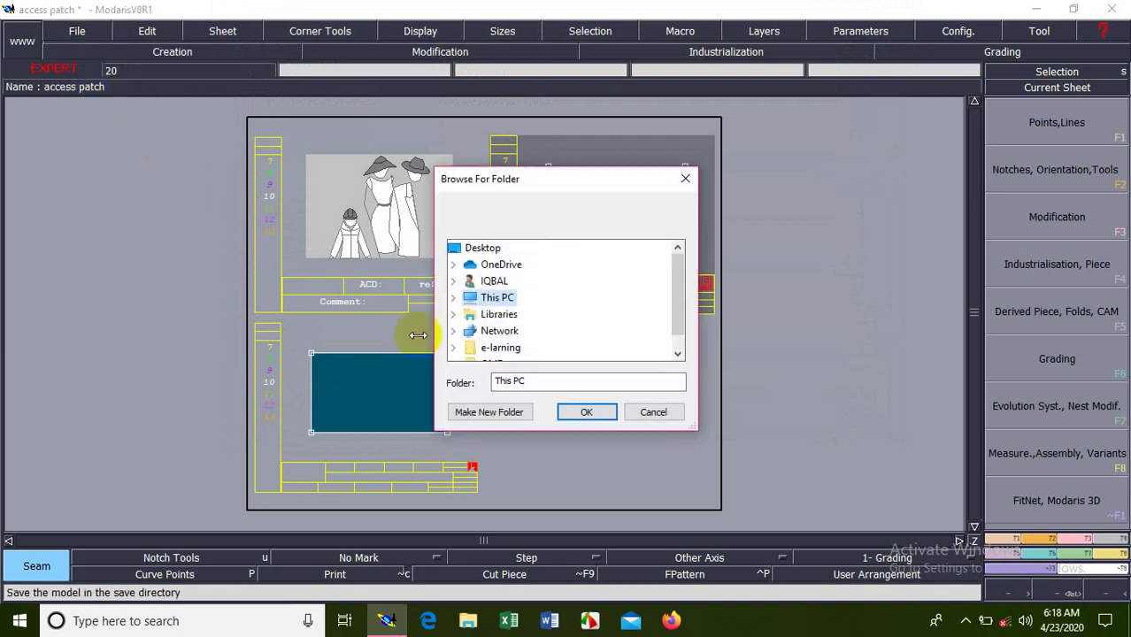
left_click(634, 412)
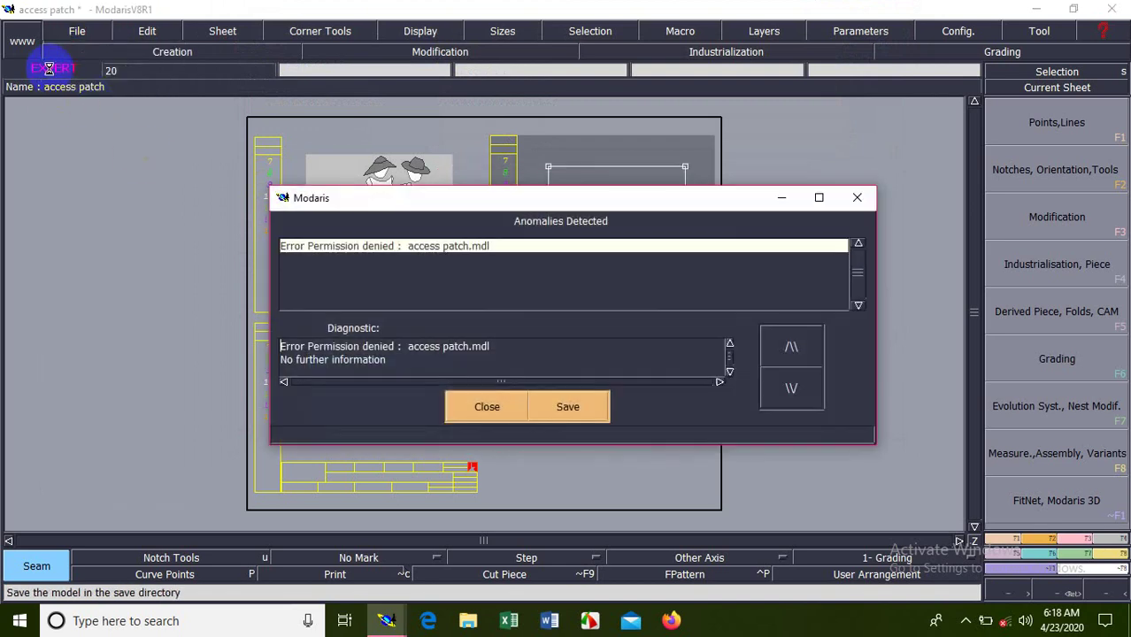
left_click(457, 419)
Save the access patch model again with File > Save
left_click(77, 31)
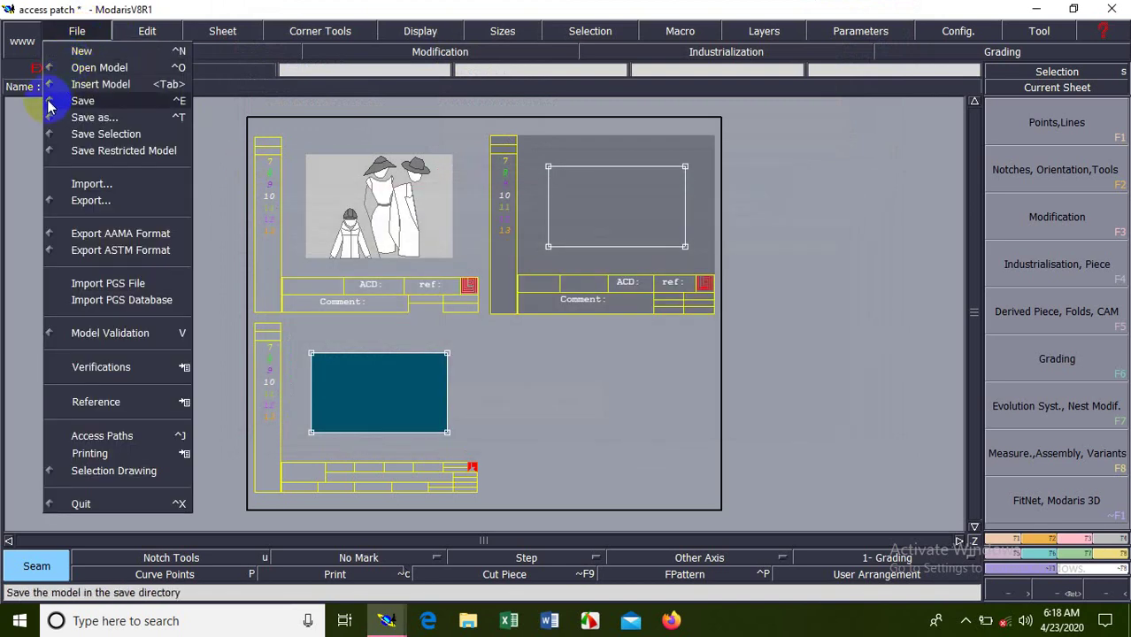
left_click(49, 106)
left_click(118, 124)
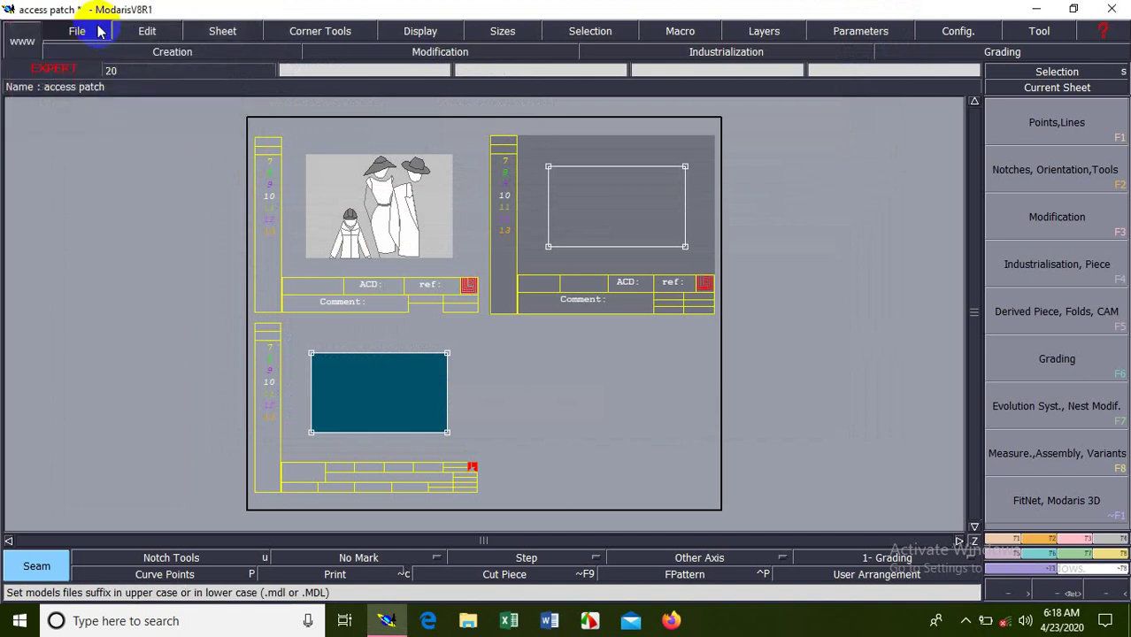
left_click(100, 31)
left_click(111, 100)
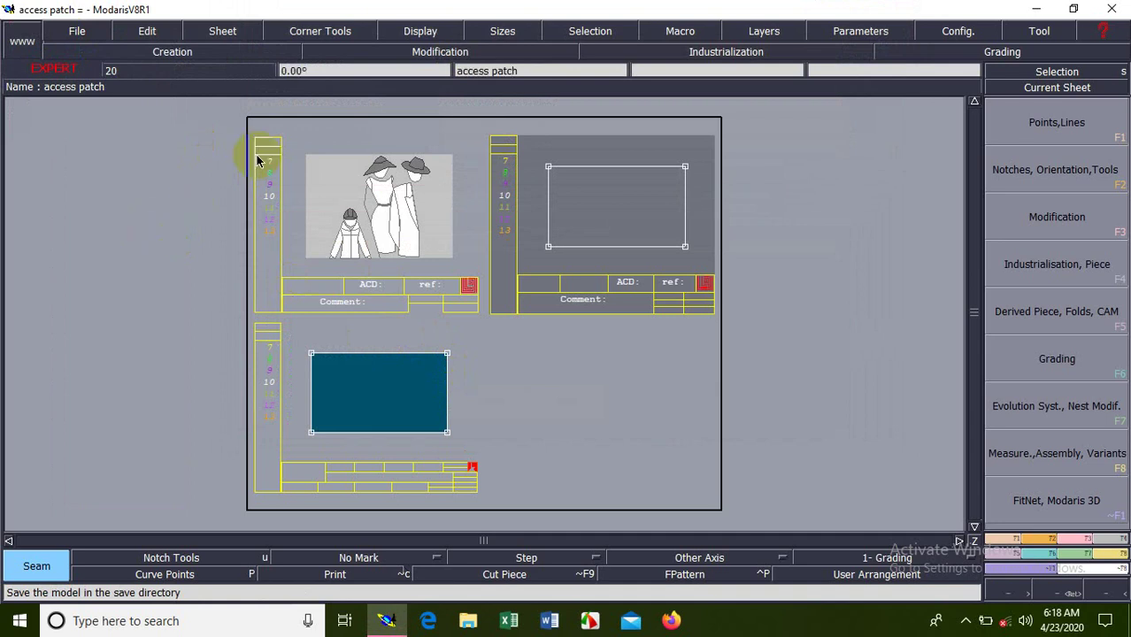
left_click(74, 36)
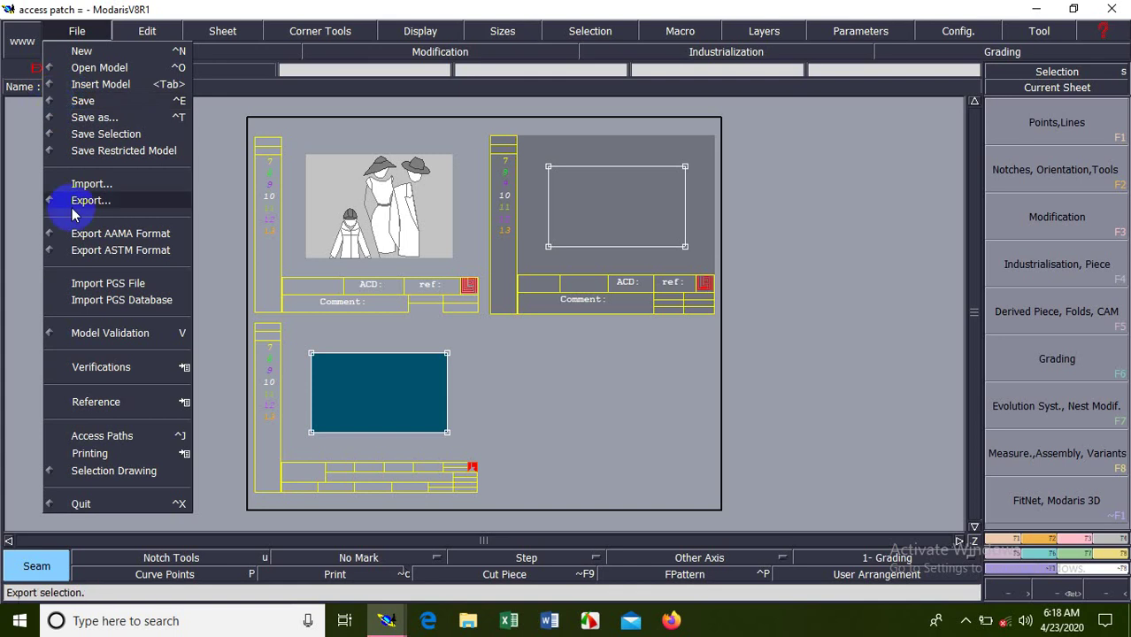
In the save options, change the model save directory to E:/etc/
left_click(50, 104)
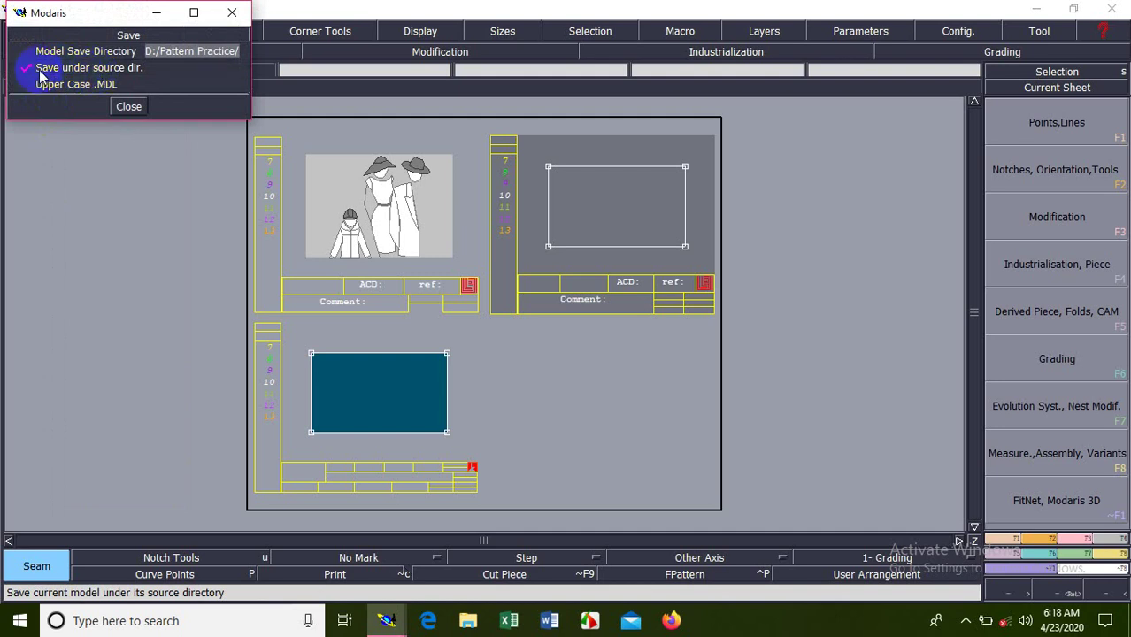
left_click(48, 73)
left_click(62, 76)
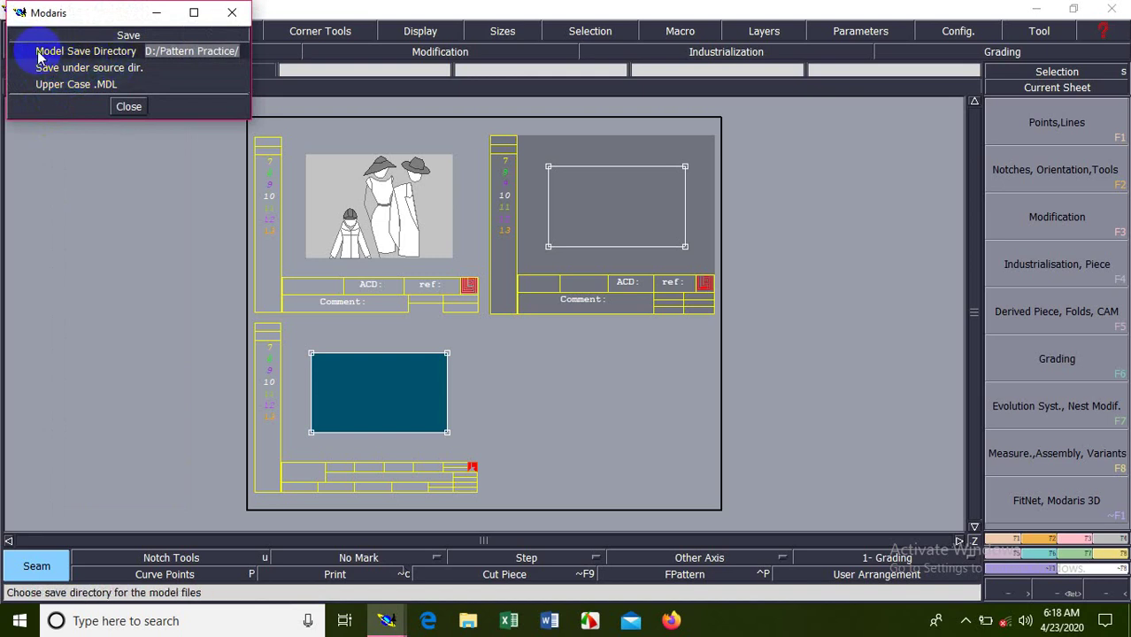
left_click(184, 57)
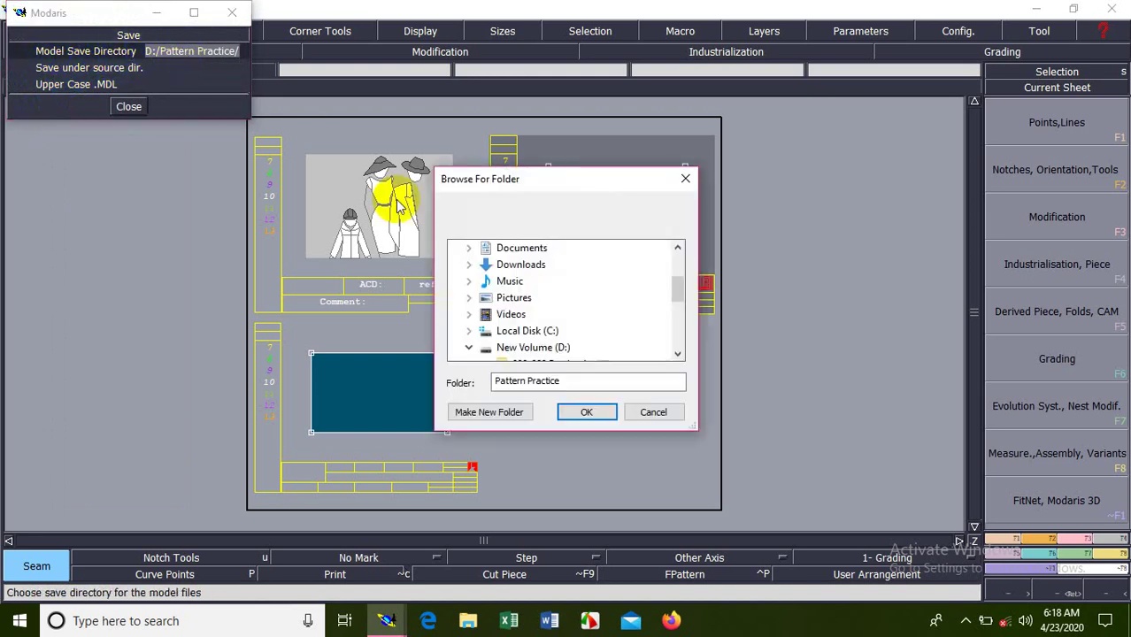
scroll(531, 299, "down", 1)
scroll(549, 303, "down", 1)
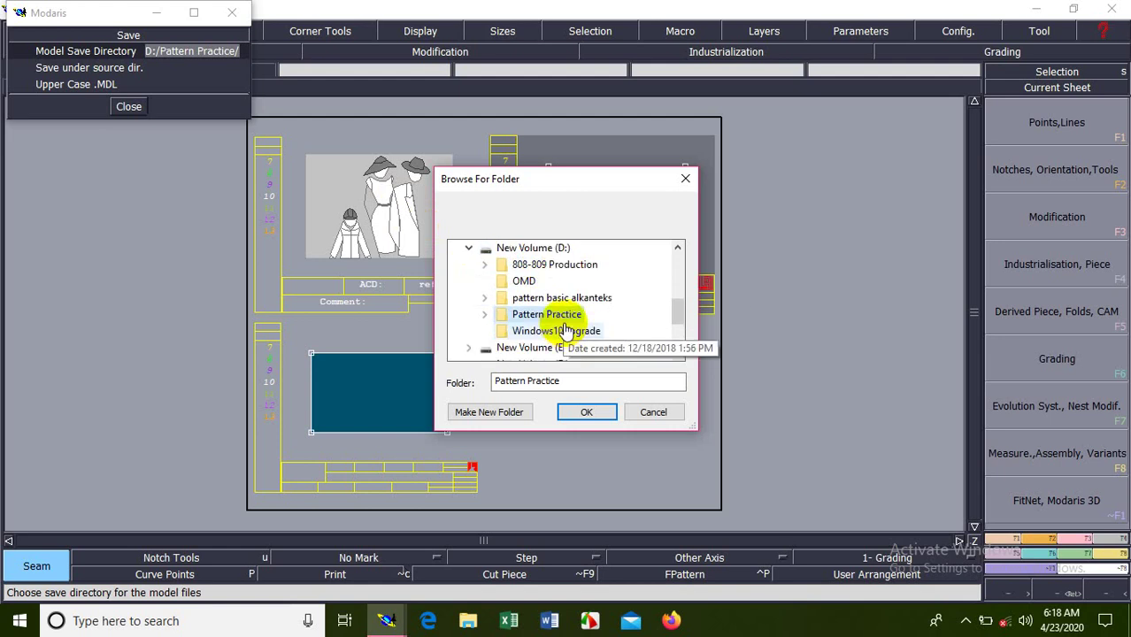
scroll(561, 310, "down", 1)
double_click(561, 301)
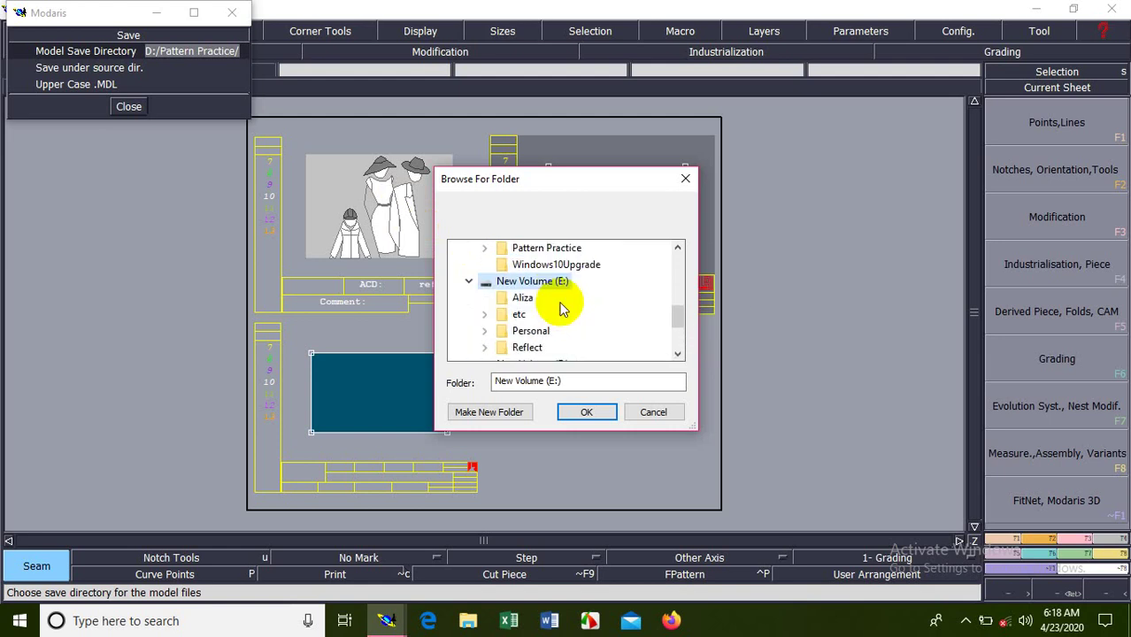
double_click(522, 317)
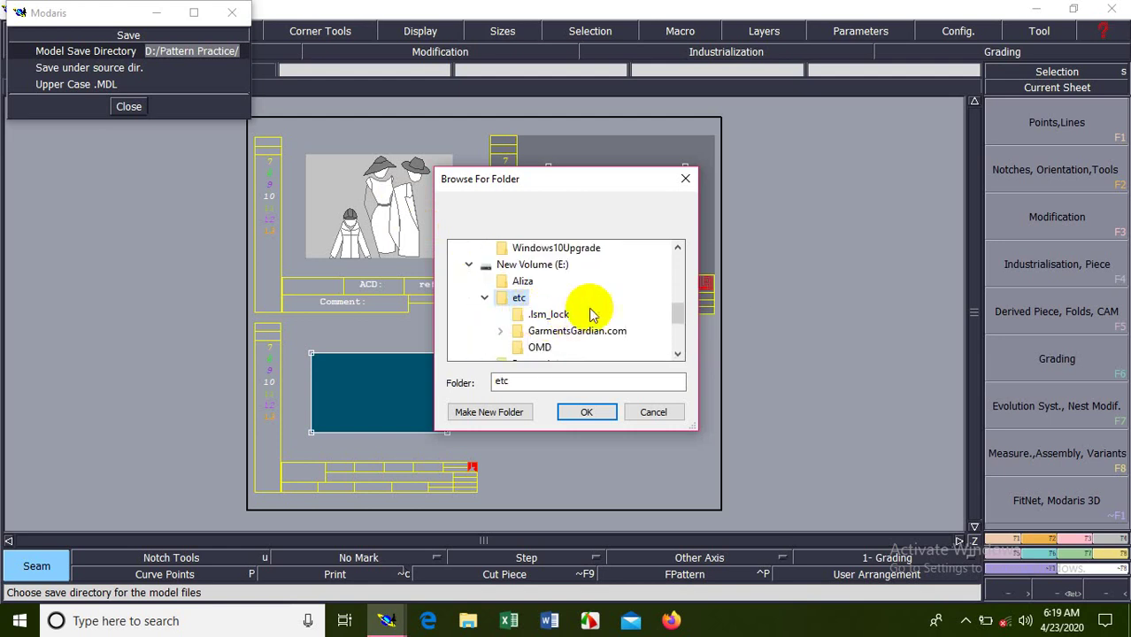
scroll(574, 311, "up", 1)
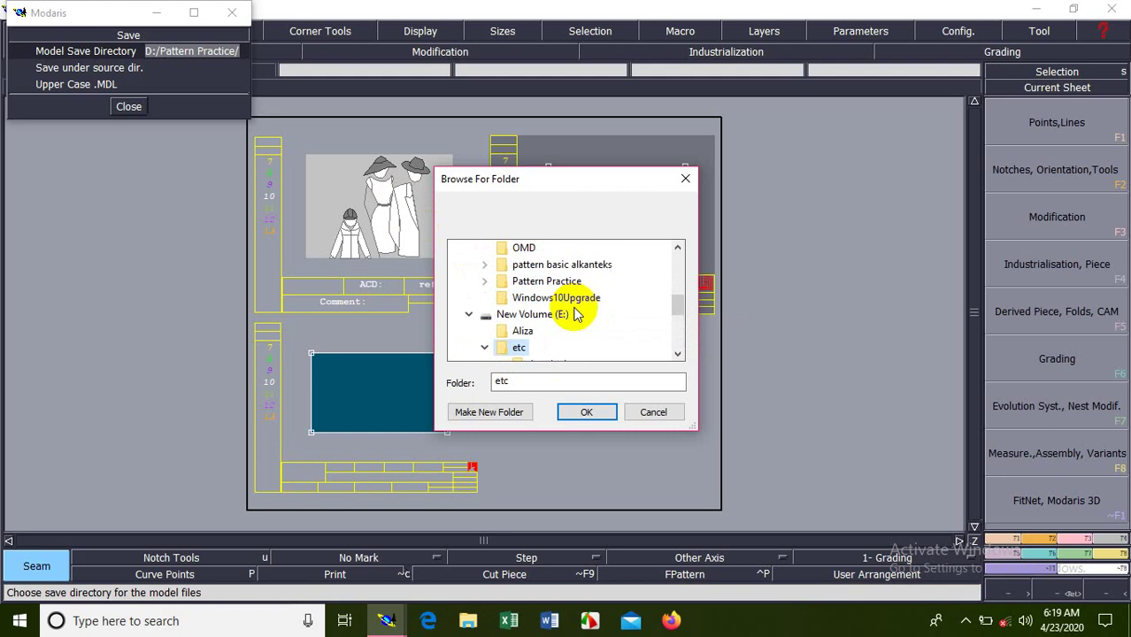
left_click(587, 411)
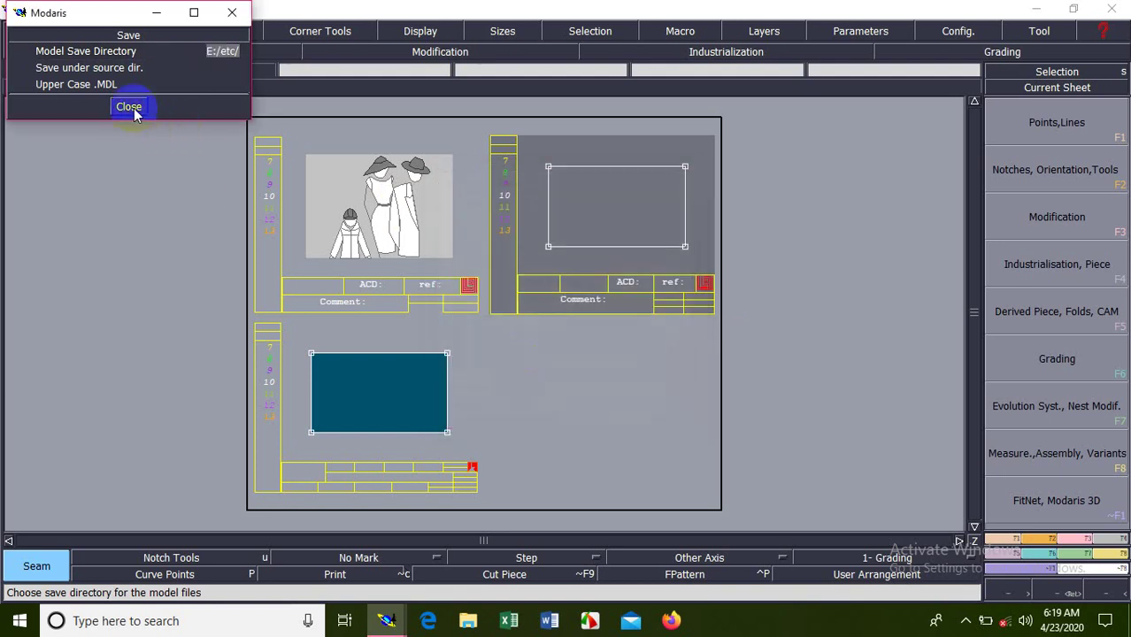
Close the save settings and save the access patch model to E:/etc/
left_click(128, 106)
left_click(78, 31)
left_click(96, 104)
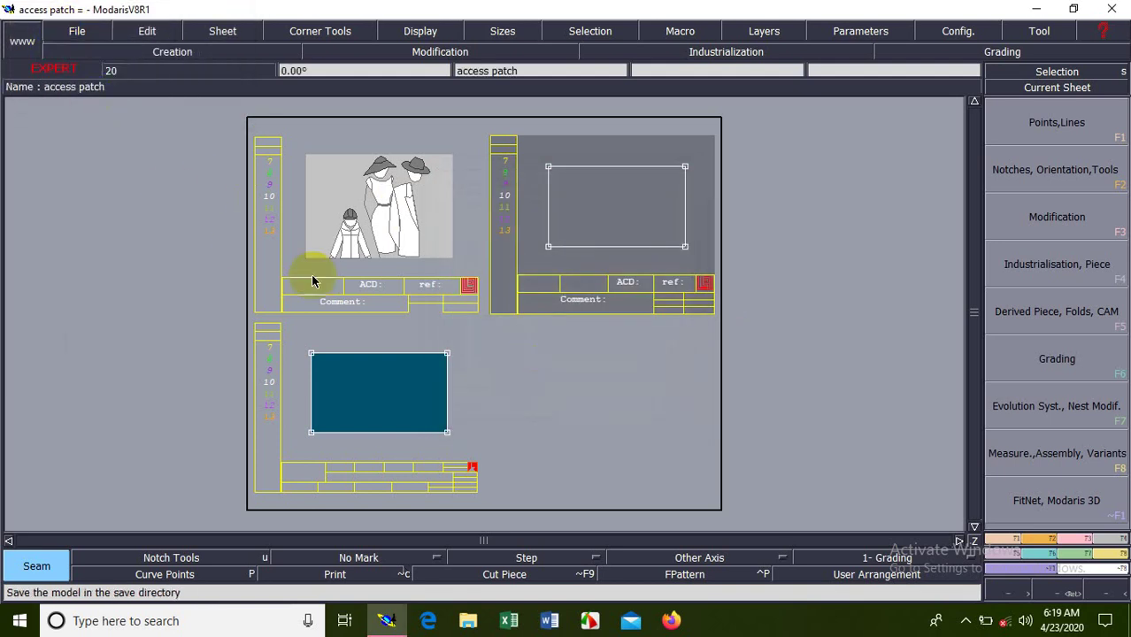
Resave access patch over the existing E:/etc file, then quit the model
left_click(78, 31)
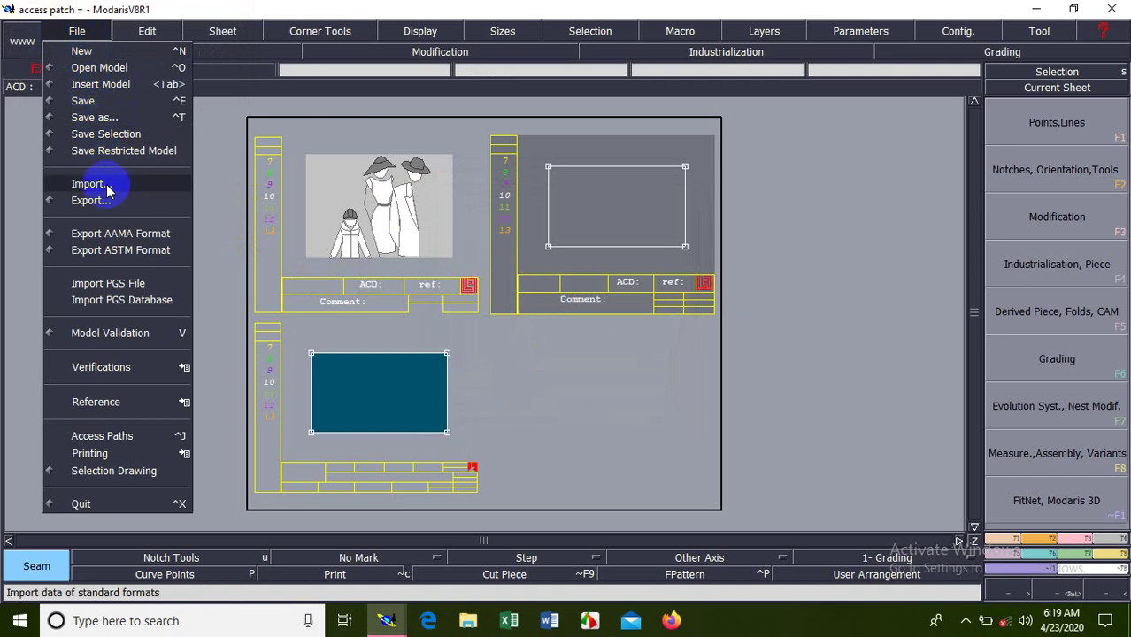
left_click(85, 102)
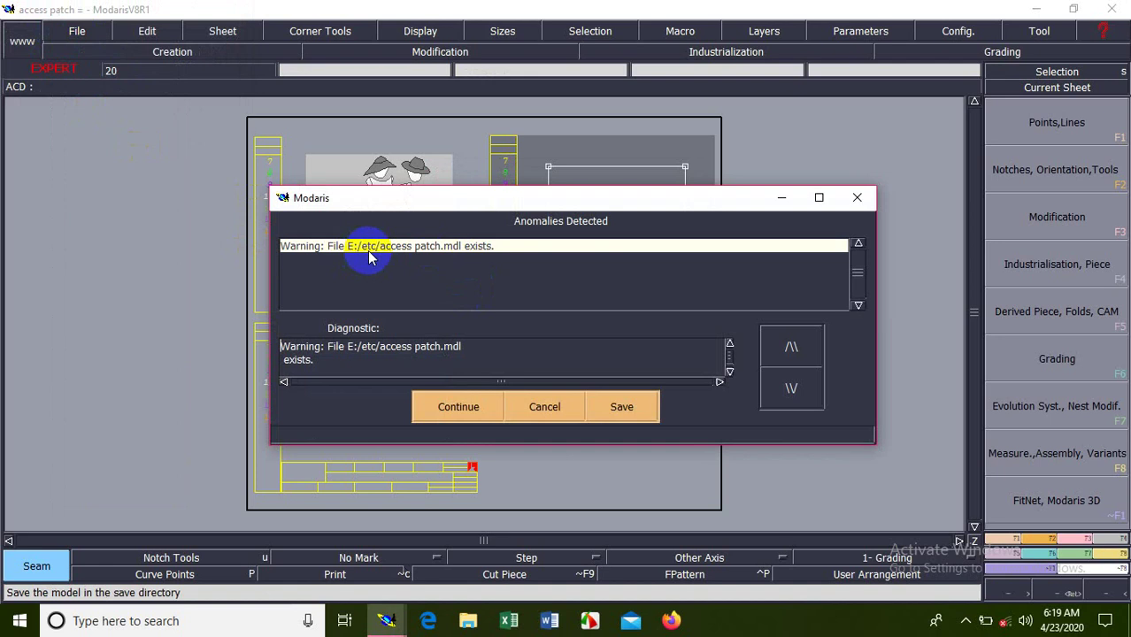
left_click(447, 403)
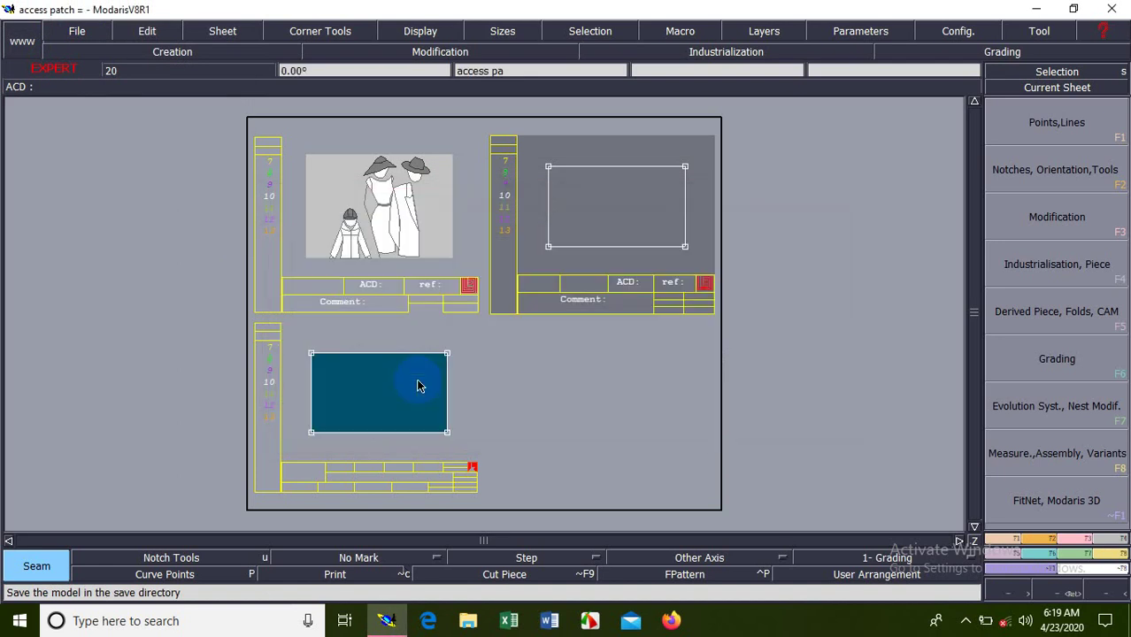
left_click(1111, 8)
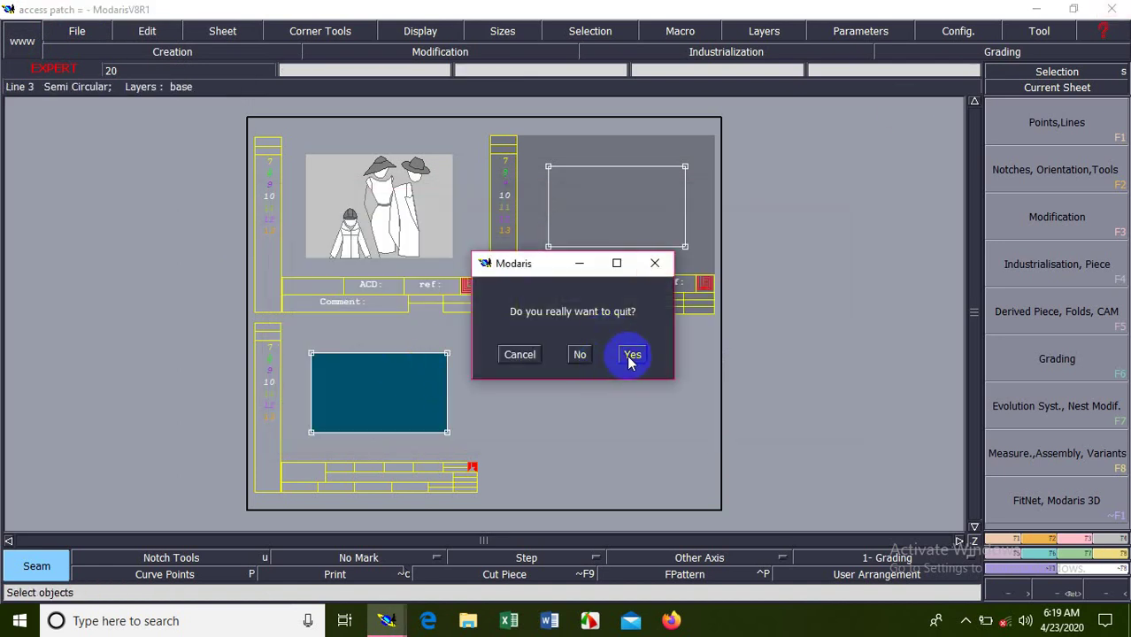
left_click(630, 358)
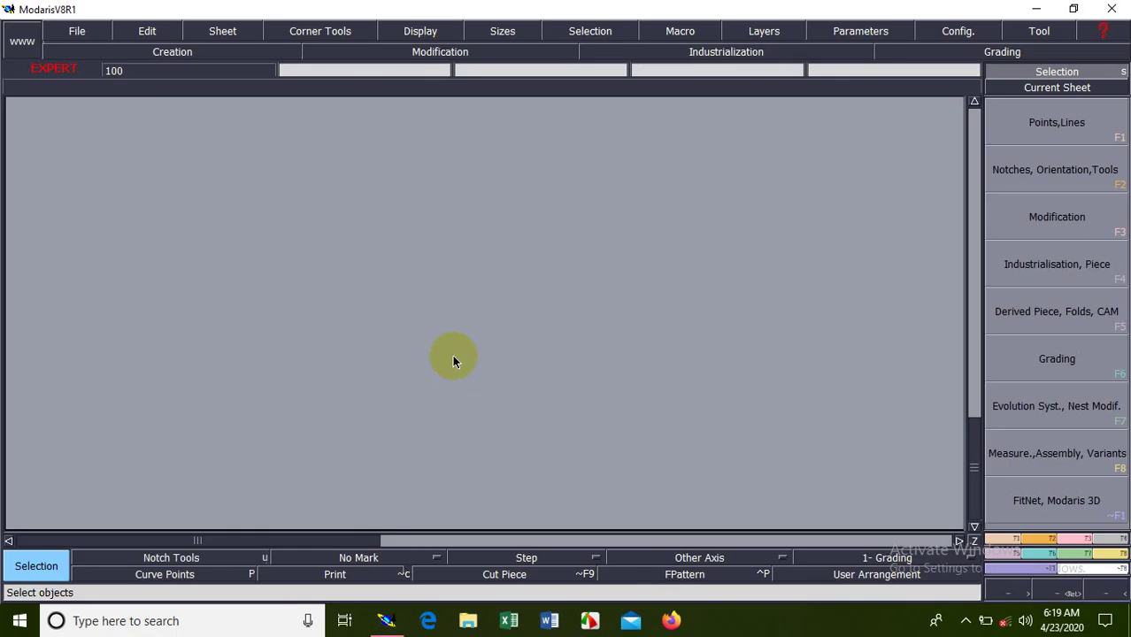
Open the access patch model from New Volume (E:) > etc
key("ctrl+o")
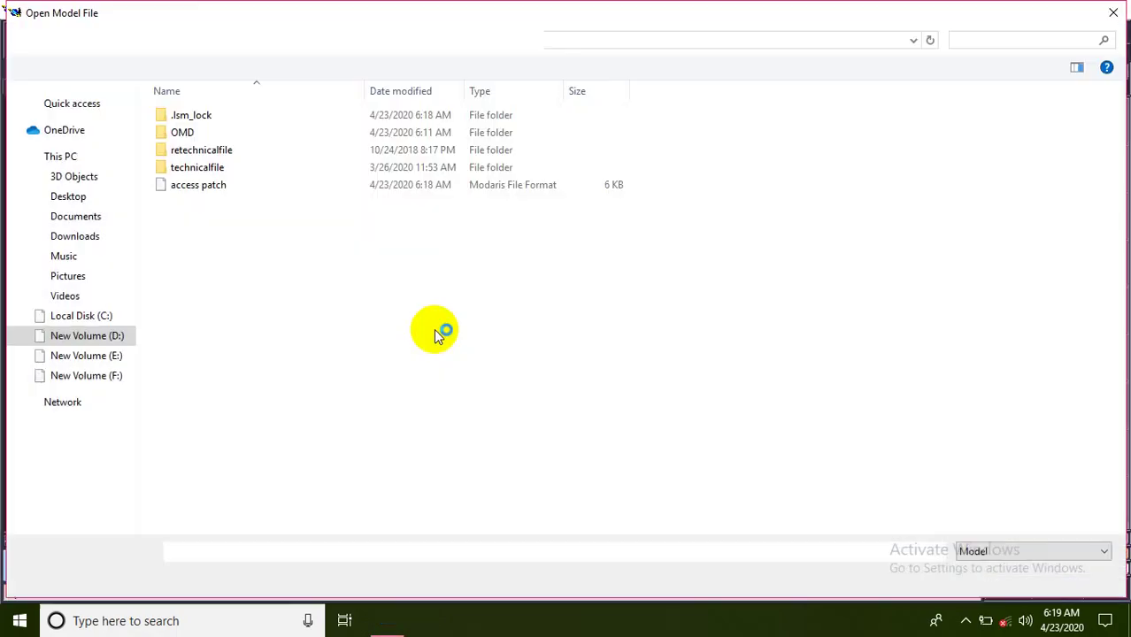
left_click(219, 40)
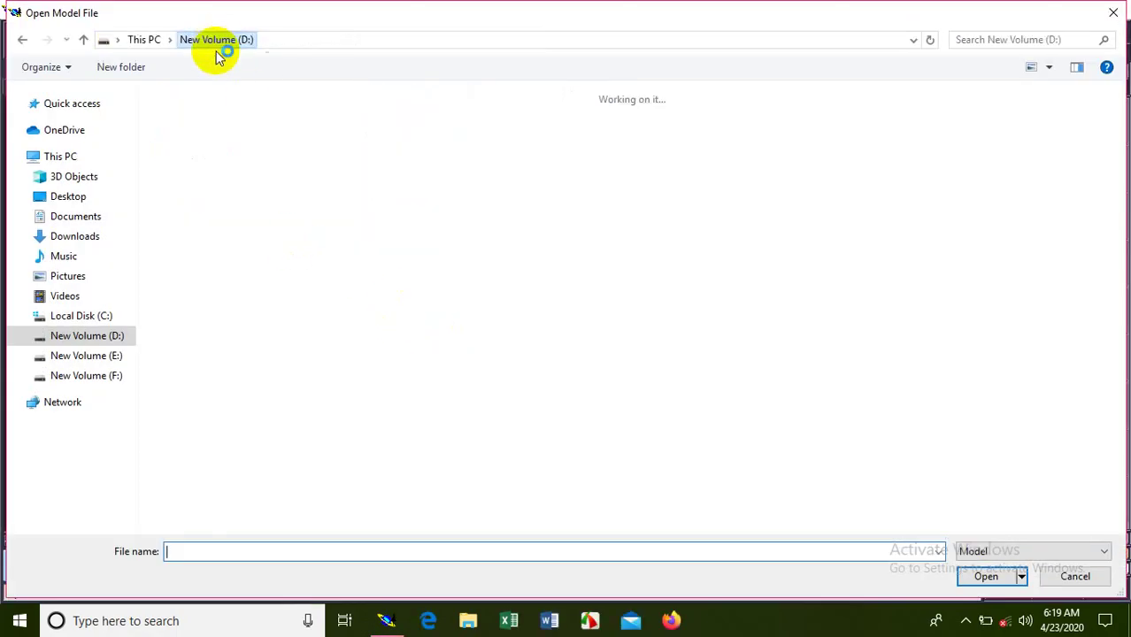
left_click(144, 39)
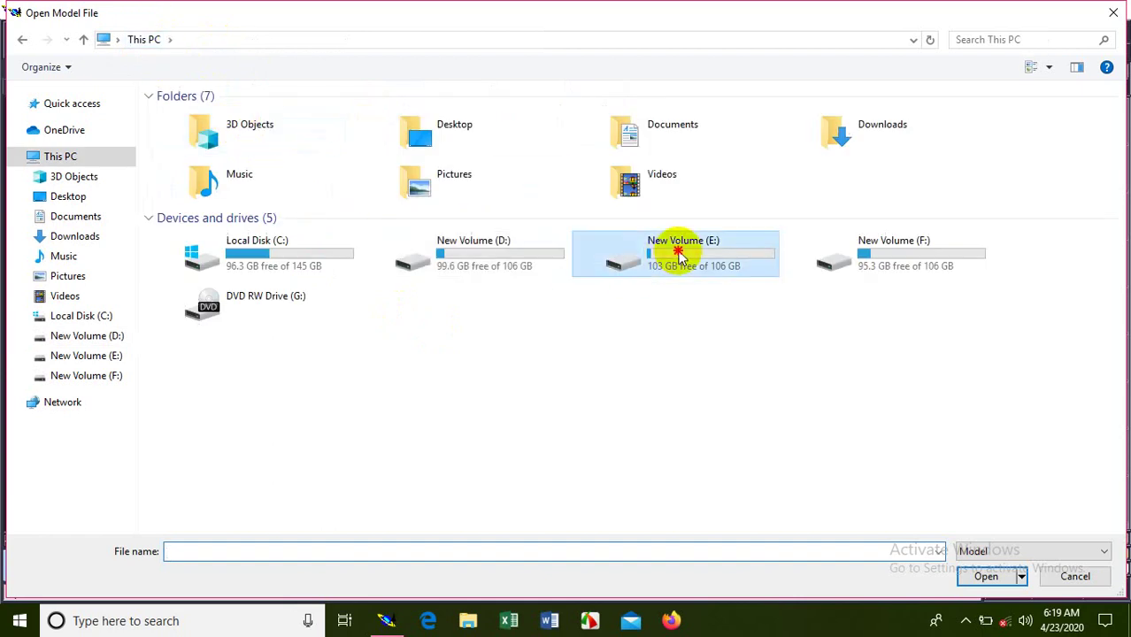
double_click(677, 255)
double_click(186, 136)
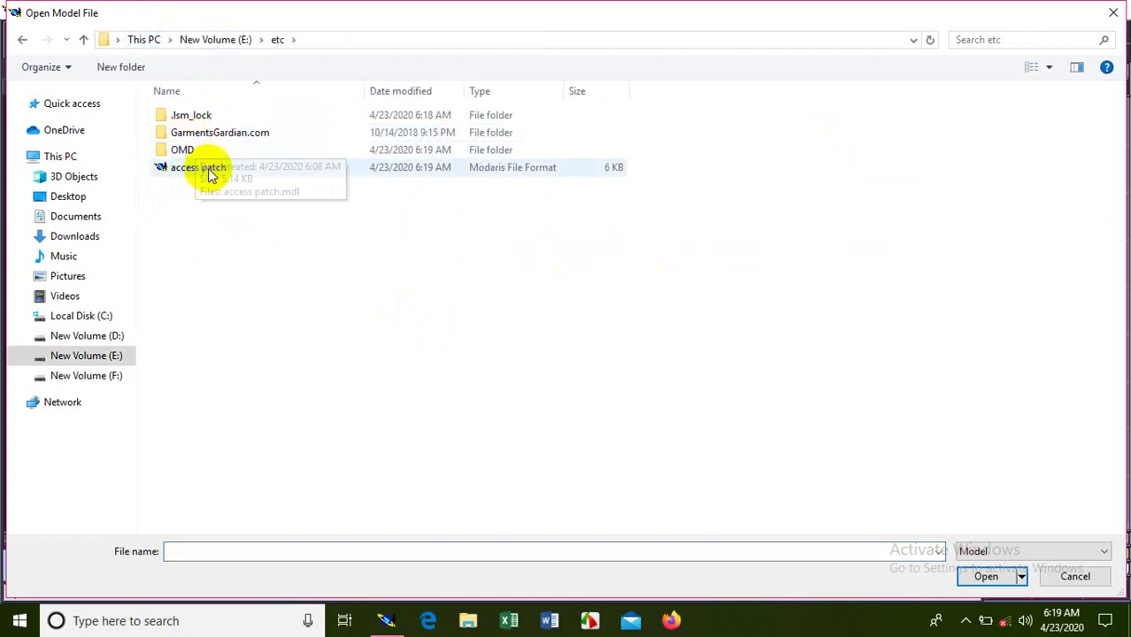
double_click(242, 171)
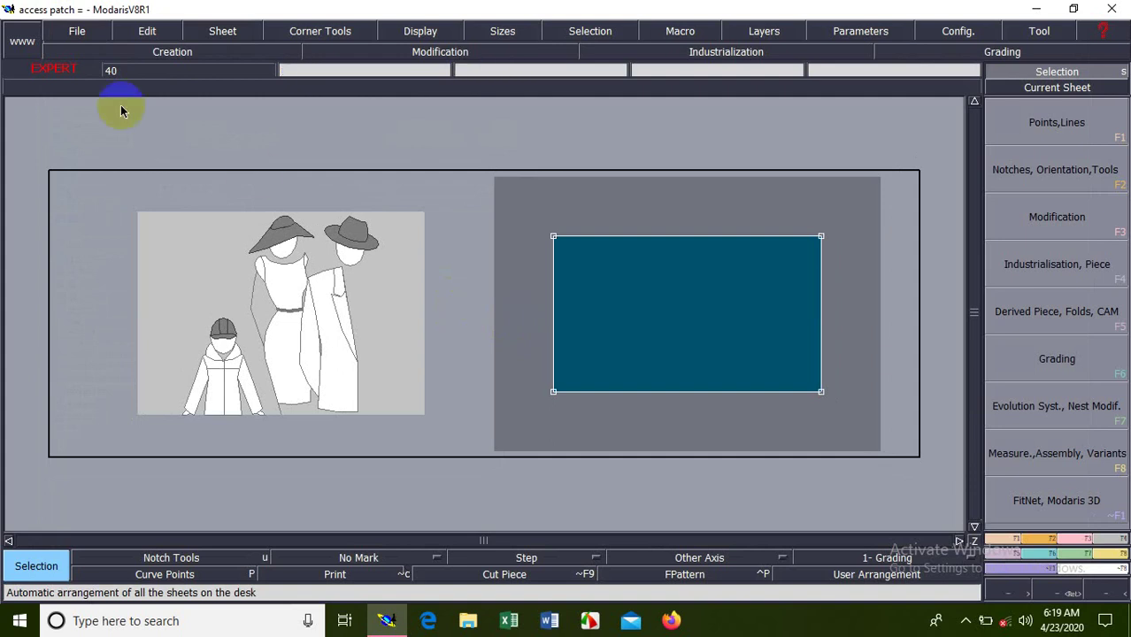
Check the model save settings and close them
left_click(77, 31)
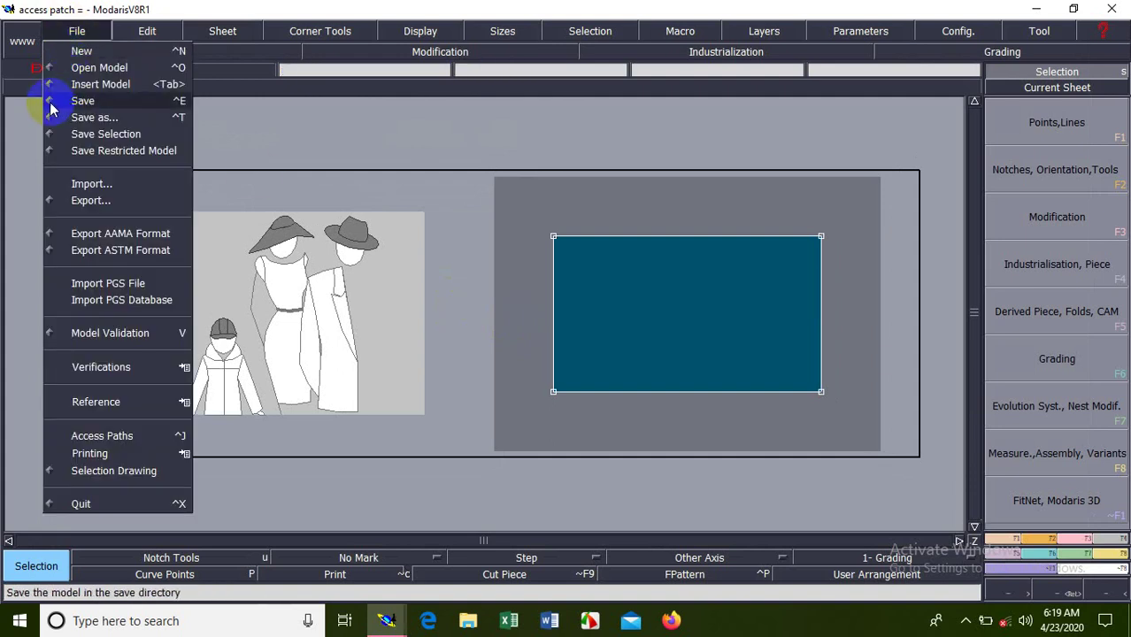
left_click(68, 102)
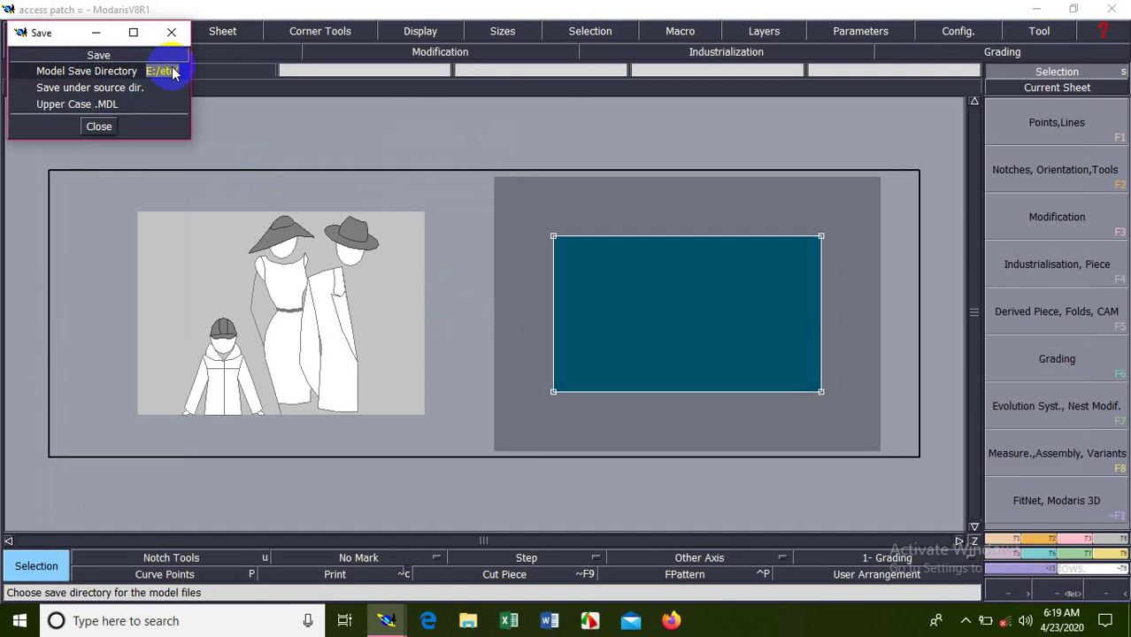
left_click(102, 127)
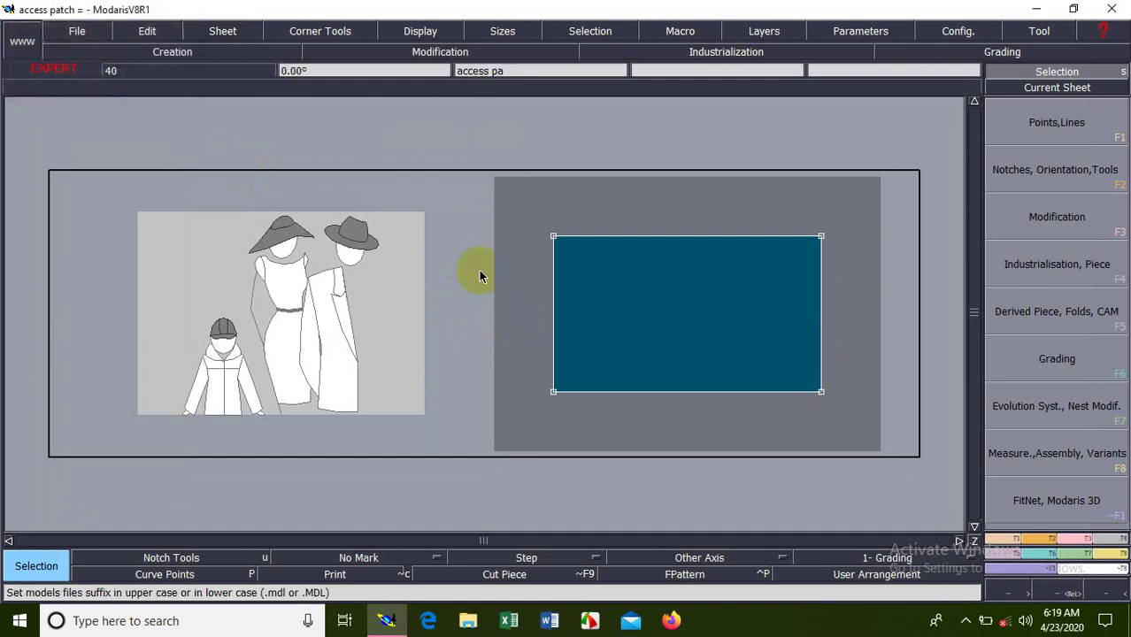
Draw a radius circle inside the left half of the rectangular piece
left_click(1049, 540)
left_click(991, 107)
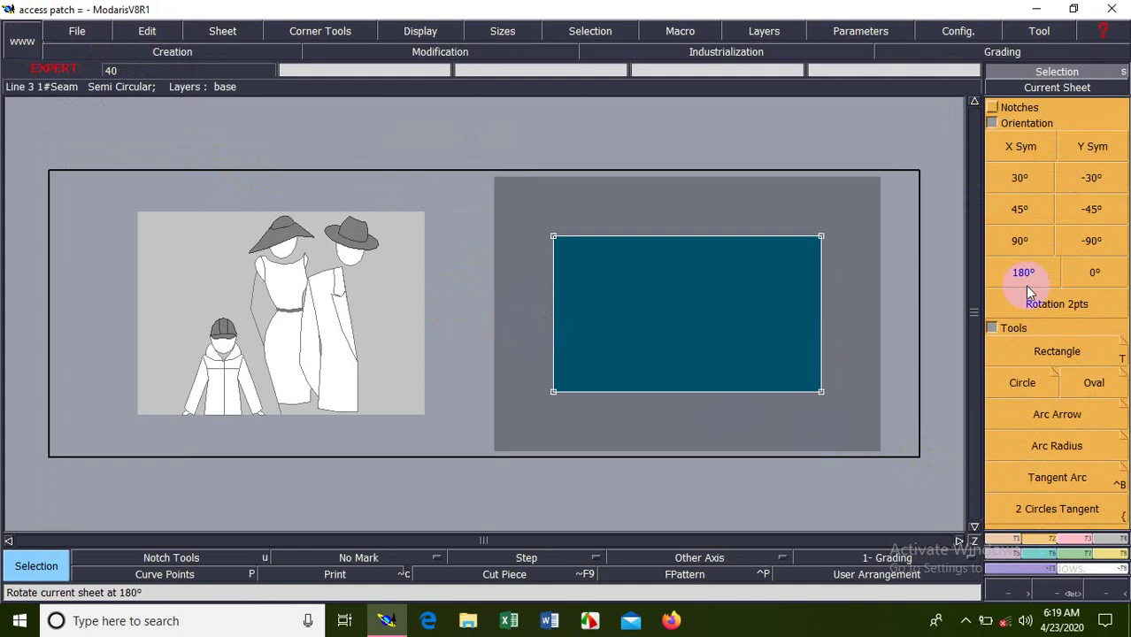
left_click(1024, 386)
left_click(662, 296)
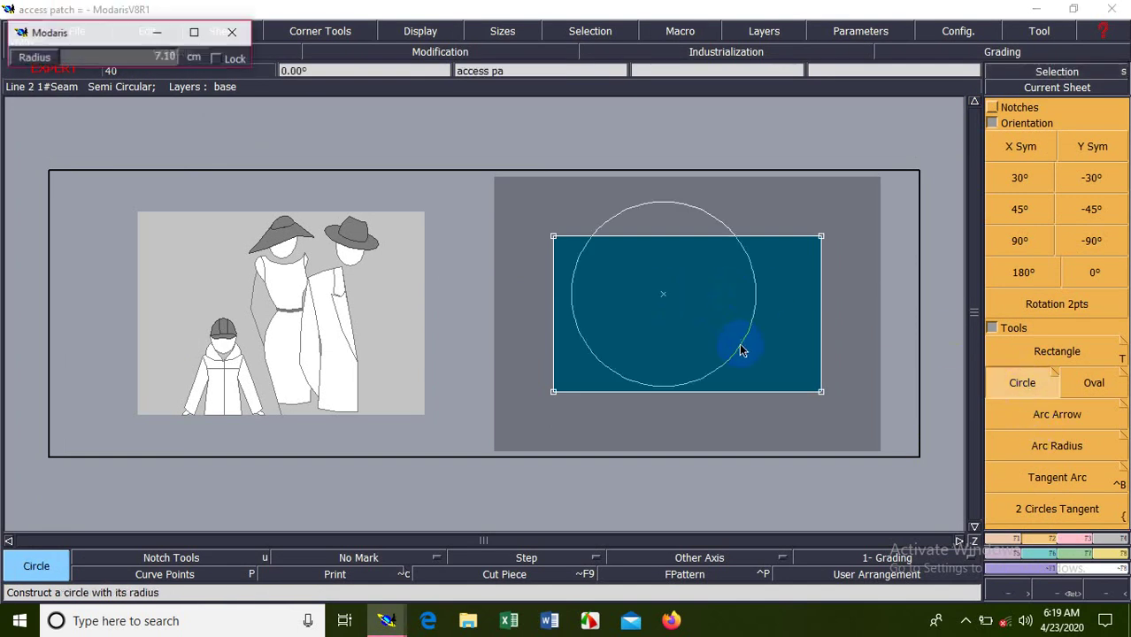
left_click(705, 315)
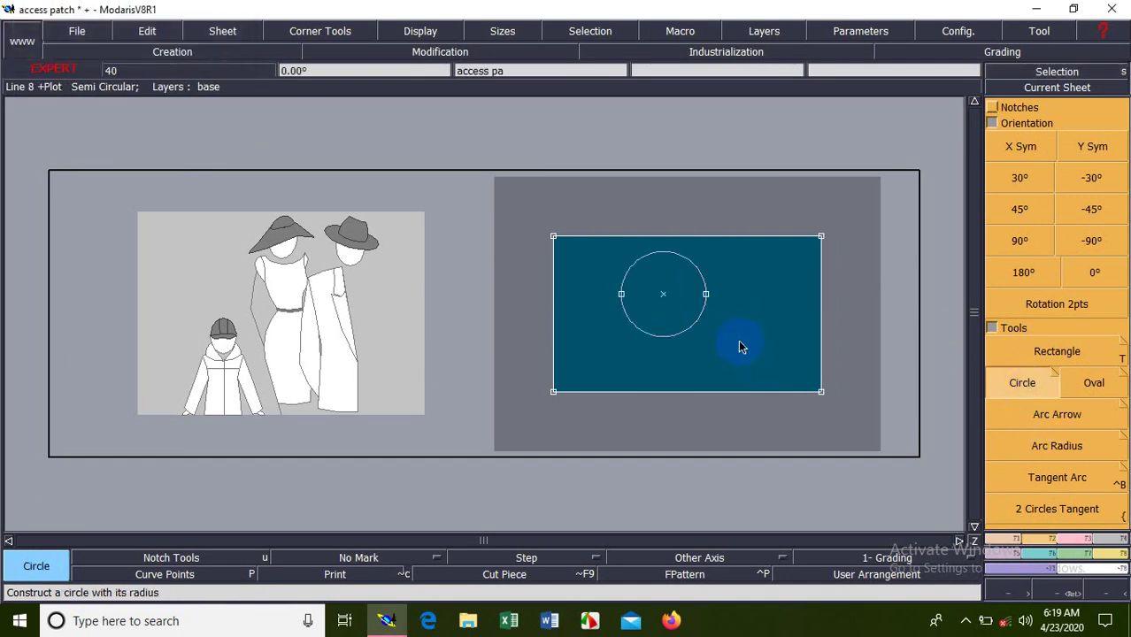
left_click(76, 31)
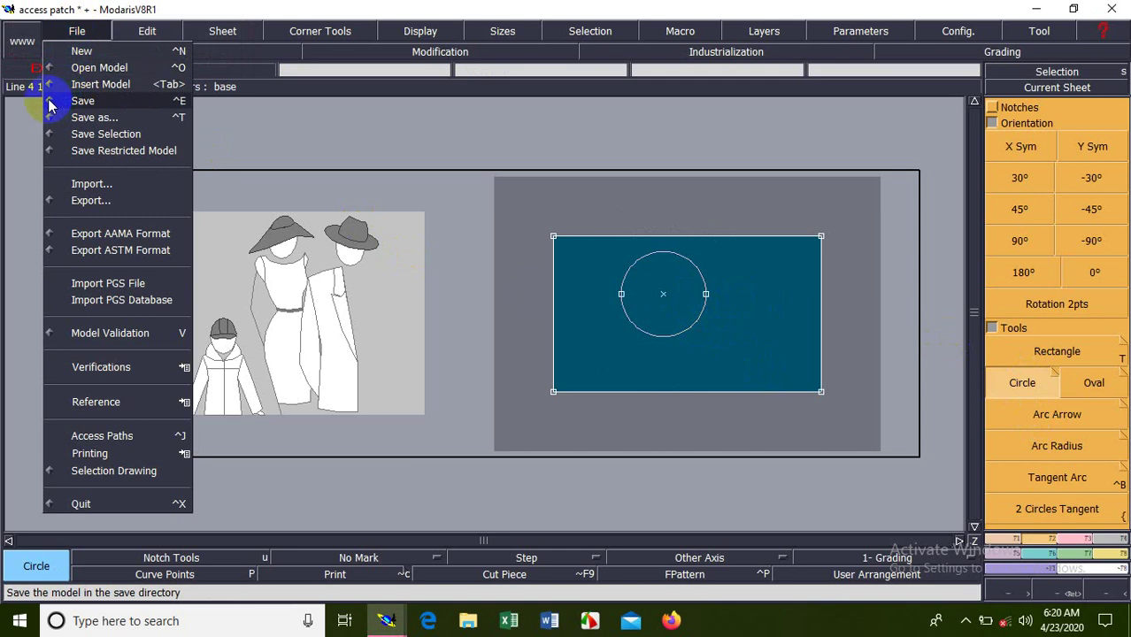
Save the model with the new circle over access patch in E:/etc
left_click(49, 101)
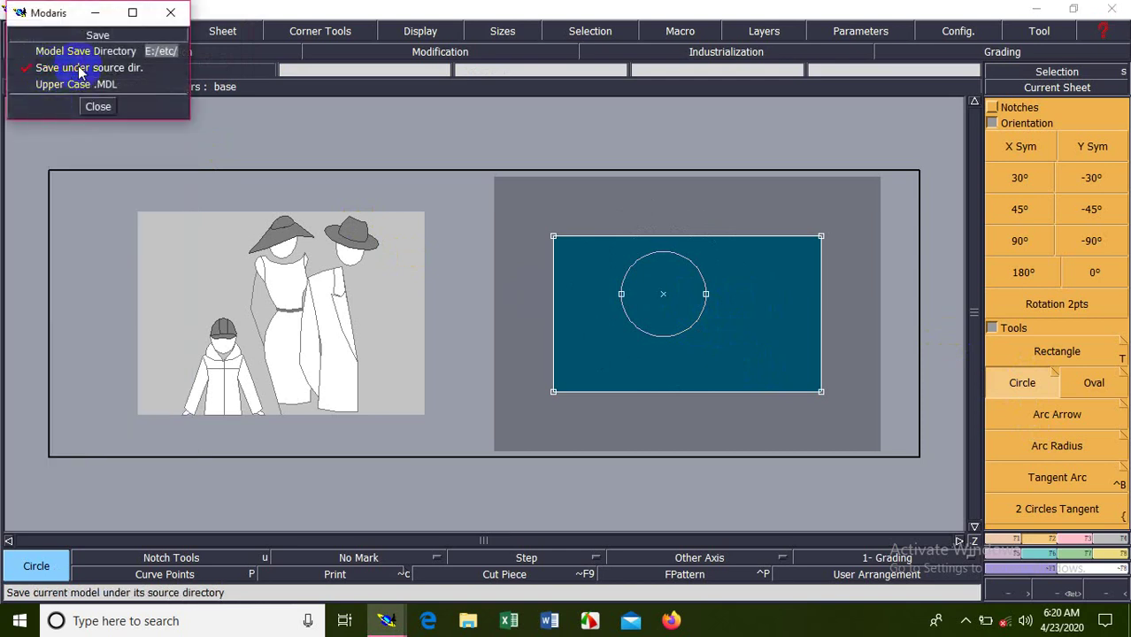
left_click(98, 107)
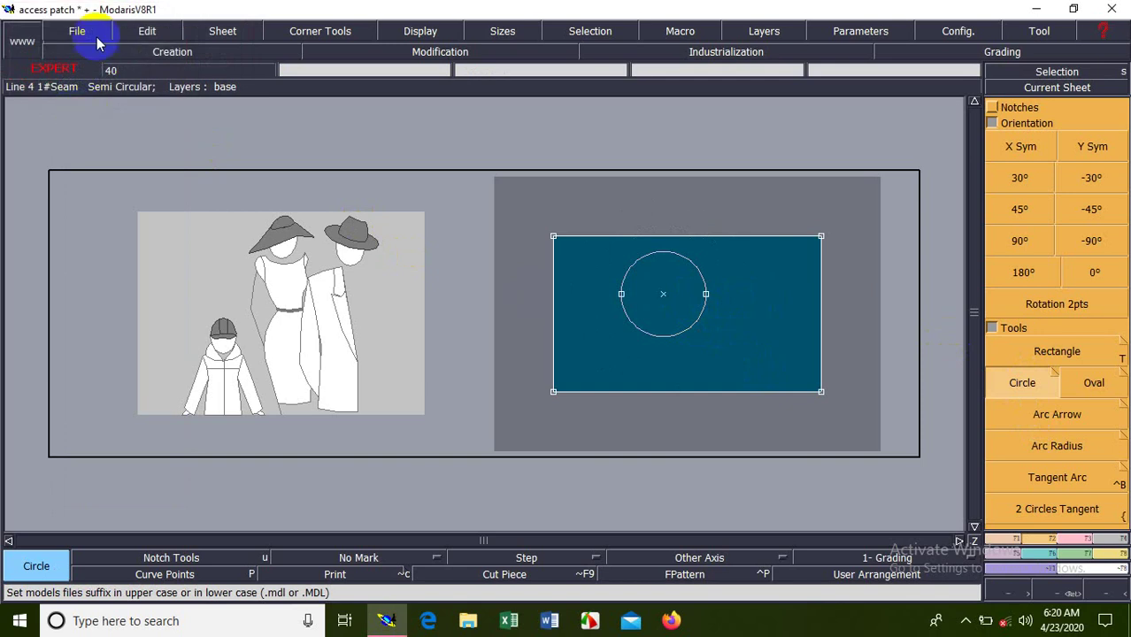
left_click(84, 32)
left_click(88, 104)
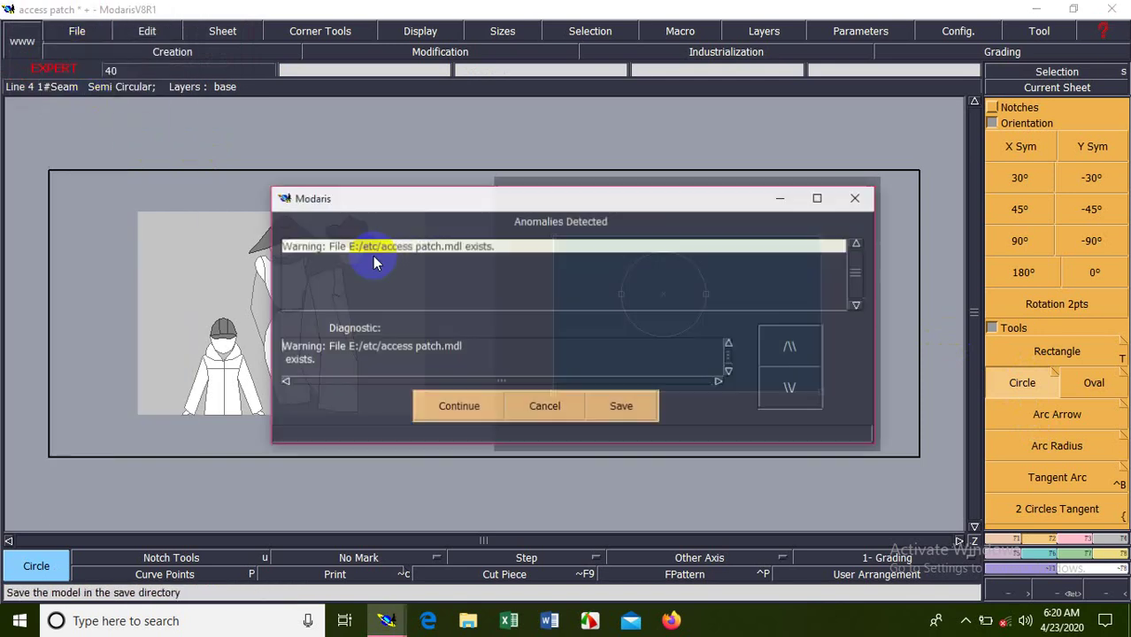
left_click(447, 406)
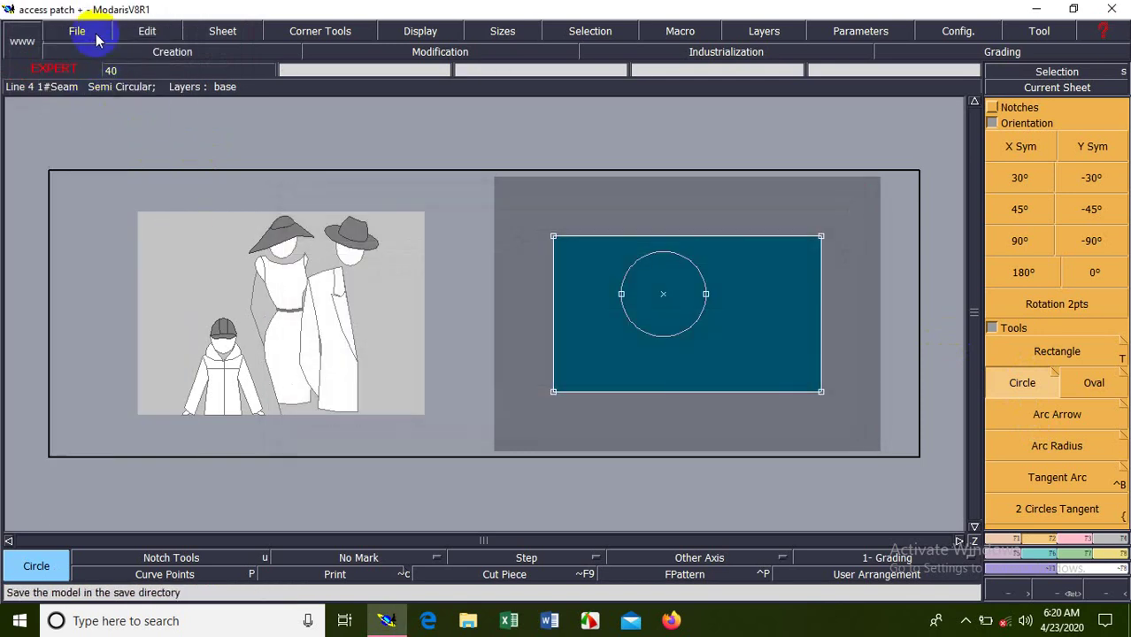
Save once more, dismiss the anomalies report, and request to quit Modaris
left_click(80, 32)
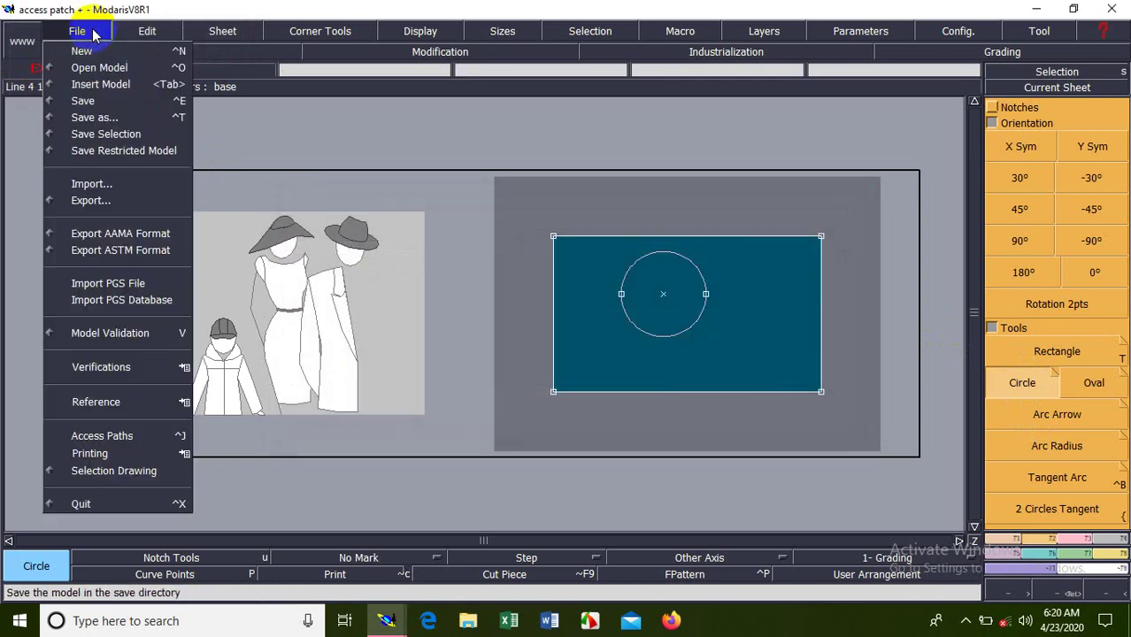
left_click(83, 101)
left_click(478, 405)
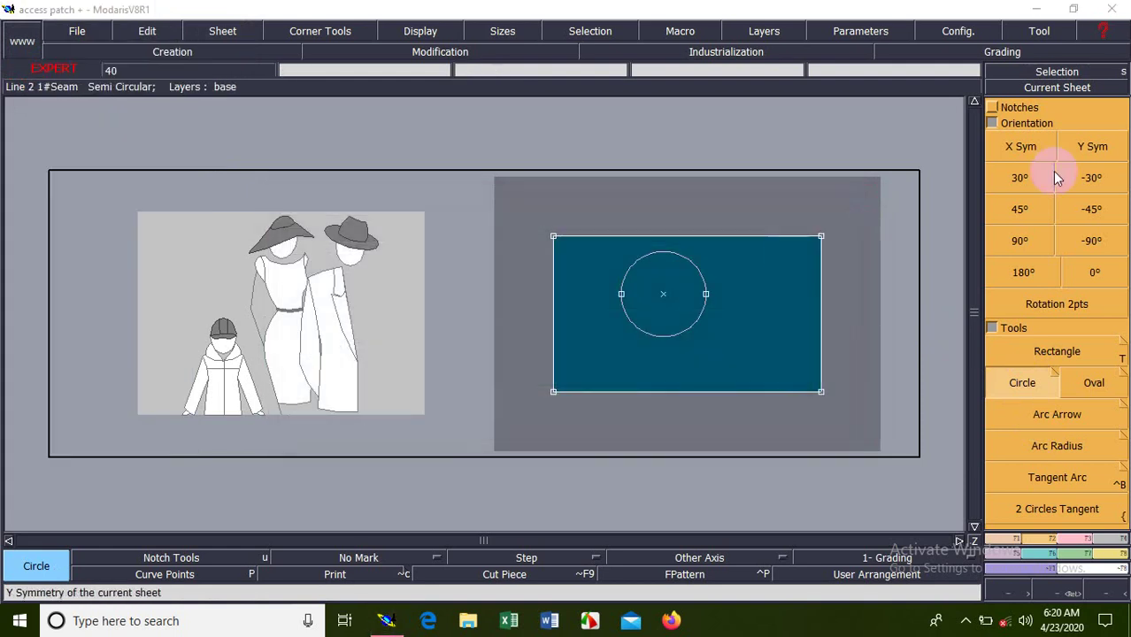
left_click(1112, 9)
Confirm quitting, relaunch Modaris and reopen 'access patch' from E:\etc via Open Model
left_click(632, 353)
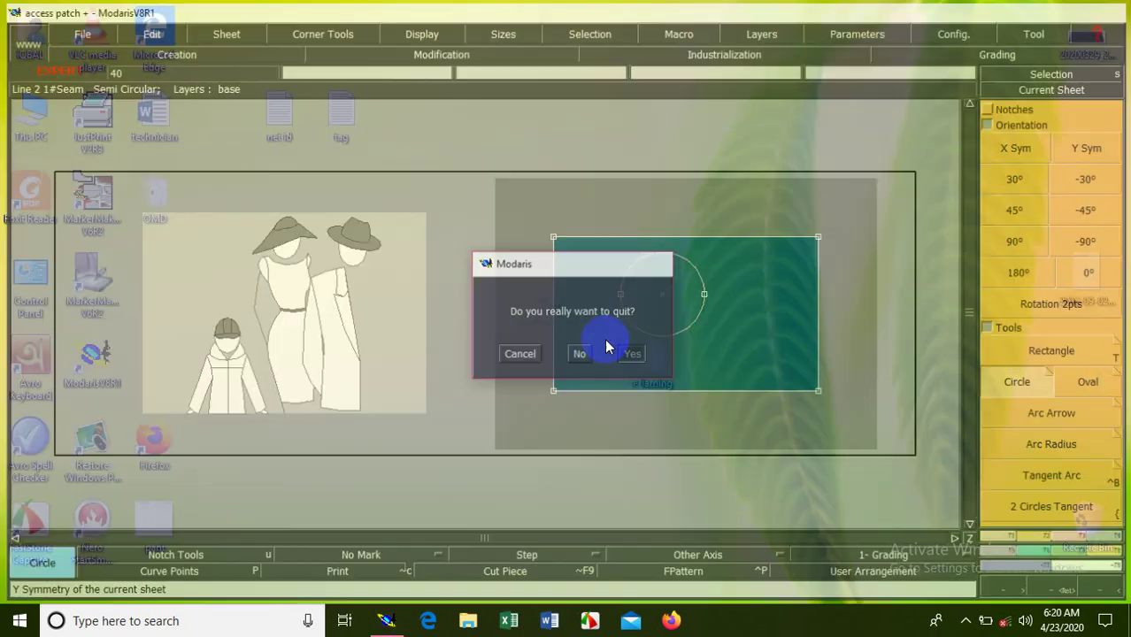
left_click(387, 622)
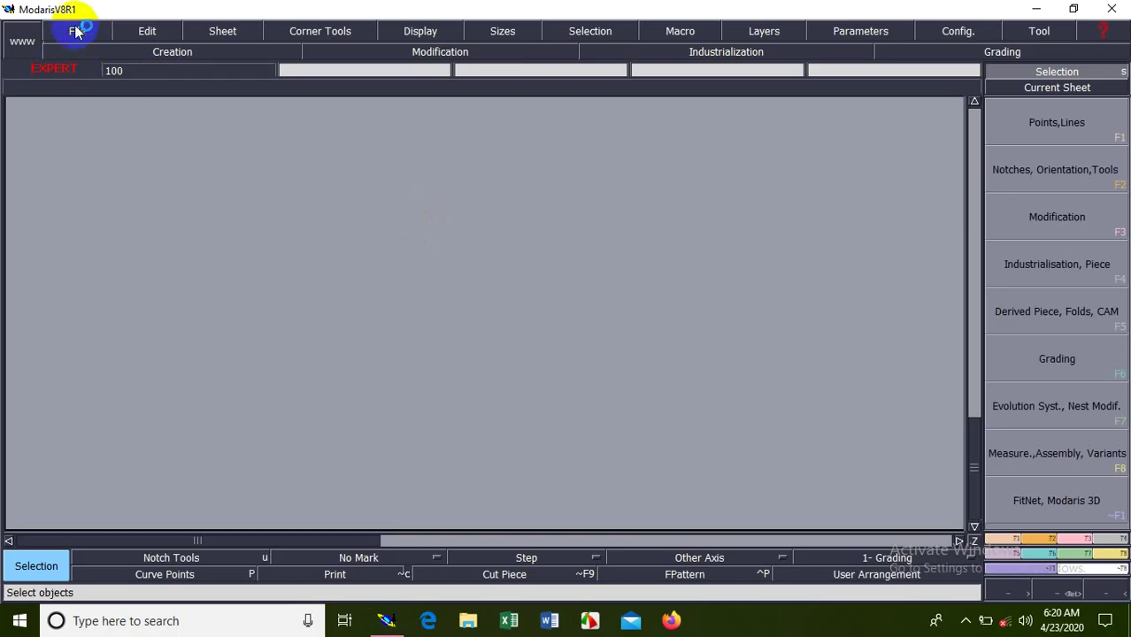
left_click(76, 32)
left_click(71, 71)
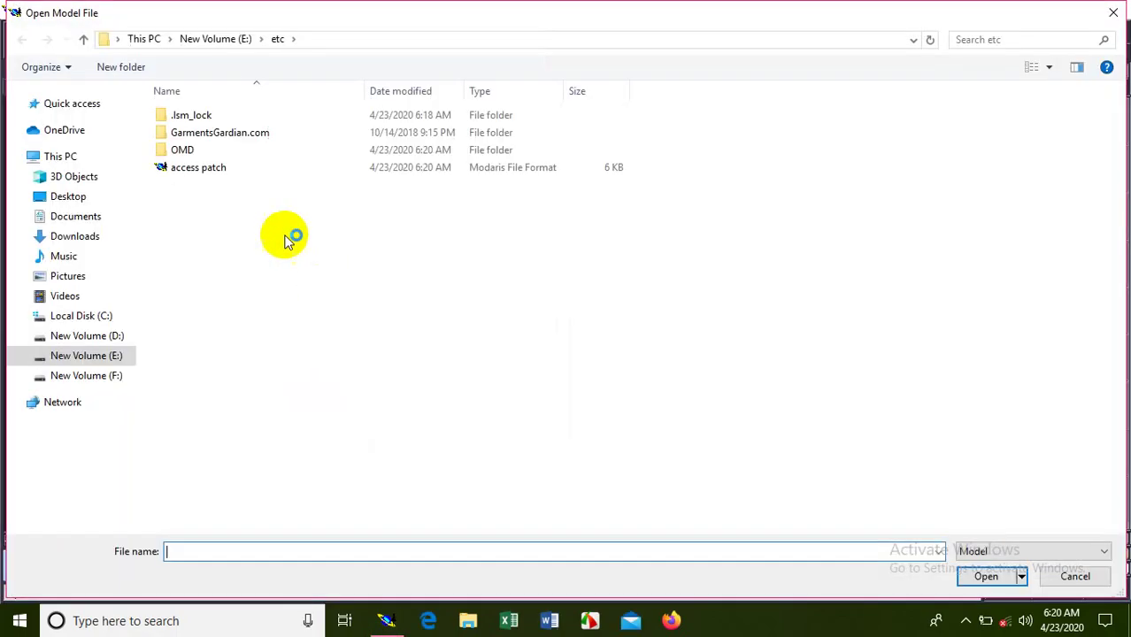
double_click(215, 168)
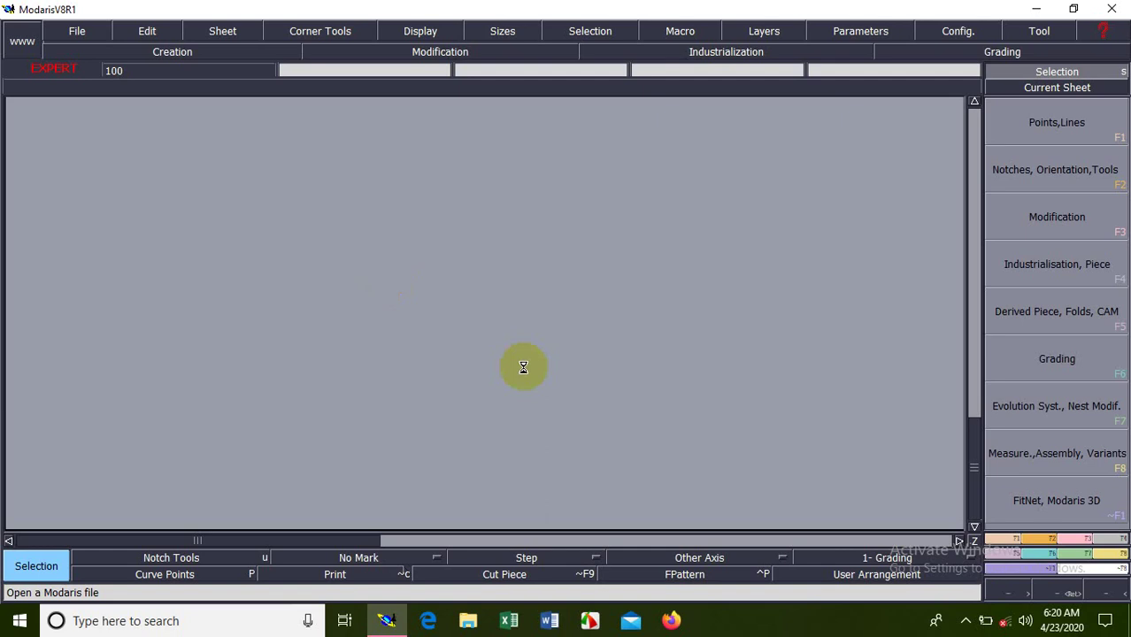
left_click(714, 364)
left_click(699, 235)
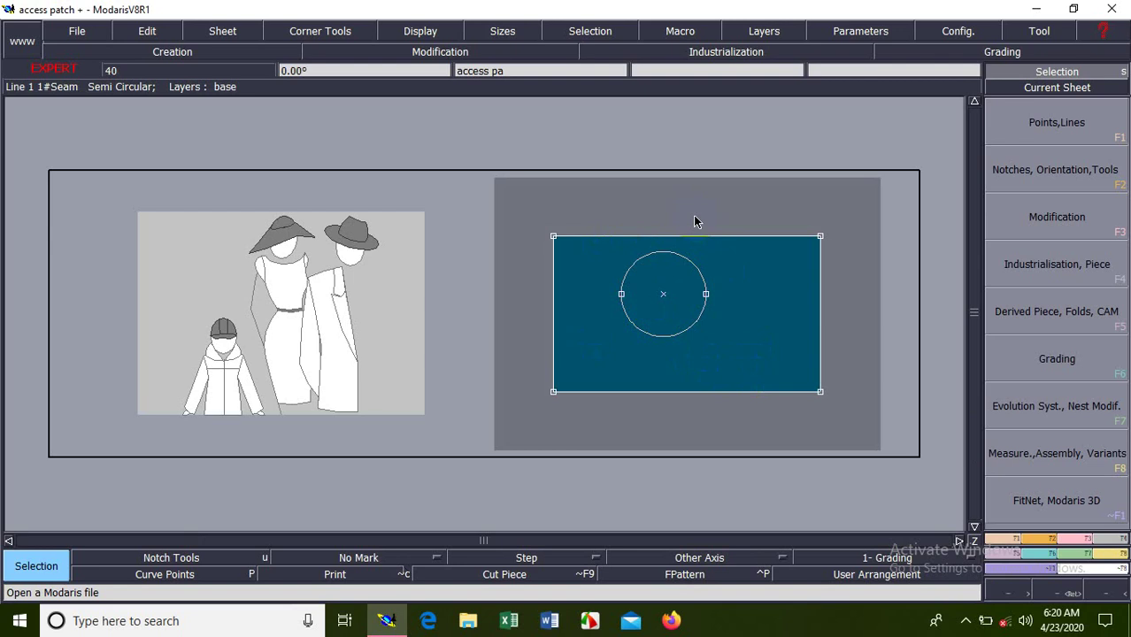
Check the Save options ('Save under source dir.', save directory E:/etc/), then minimize Modaris
left_click(76, 30)
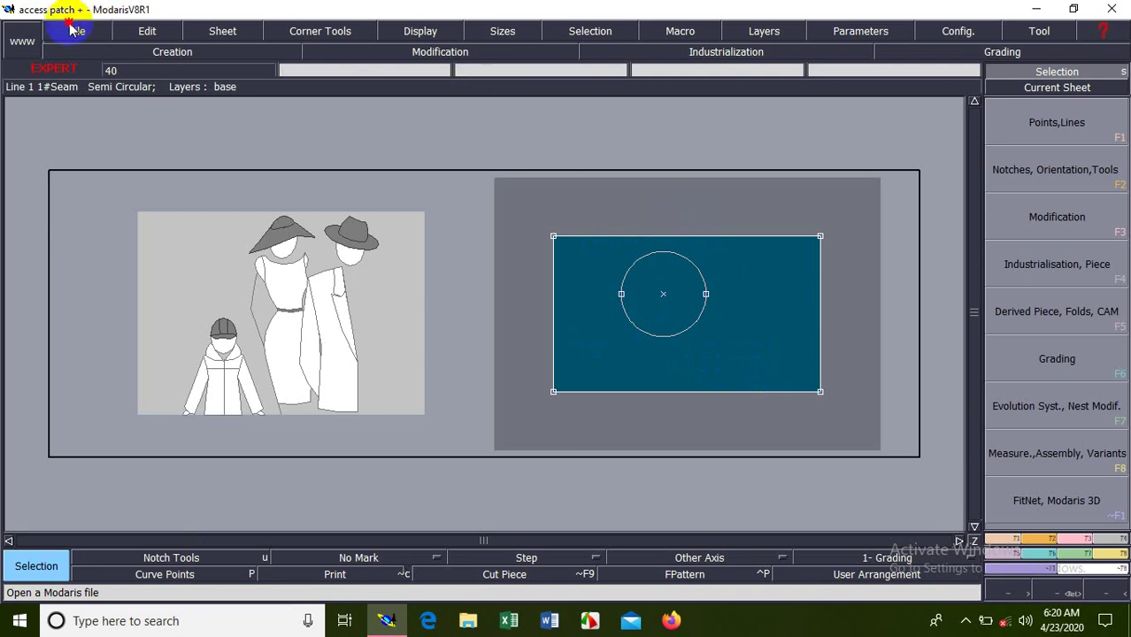
left_click(68, 101)
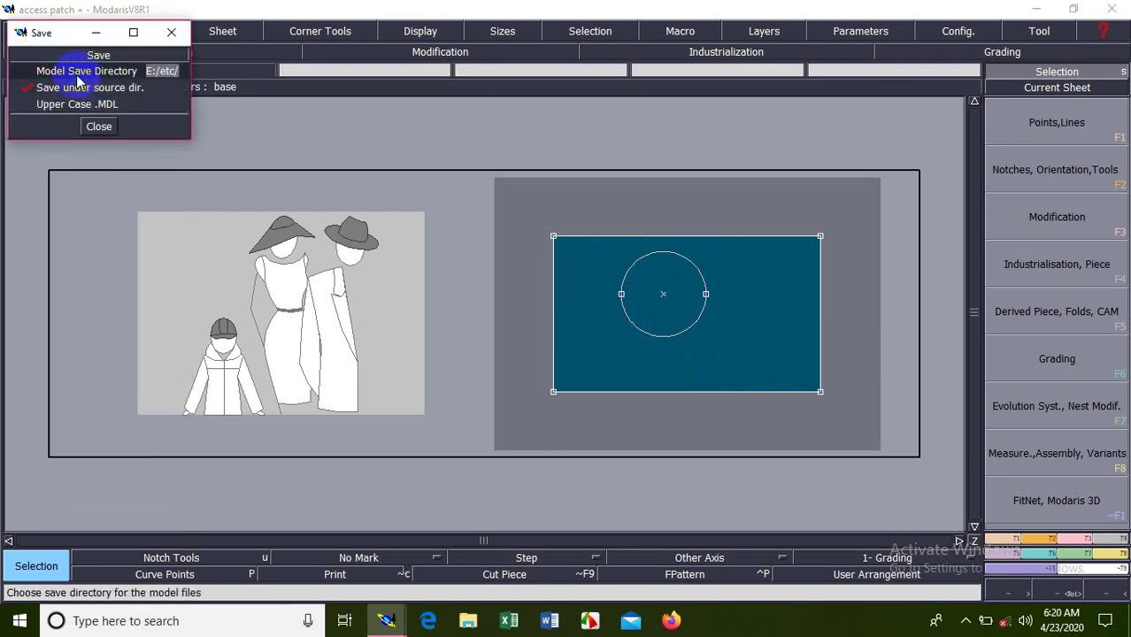
left_click(100, 104)
left_click(105, 126)
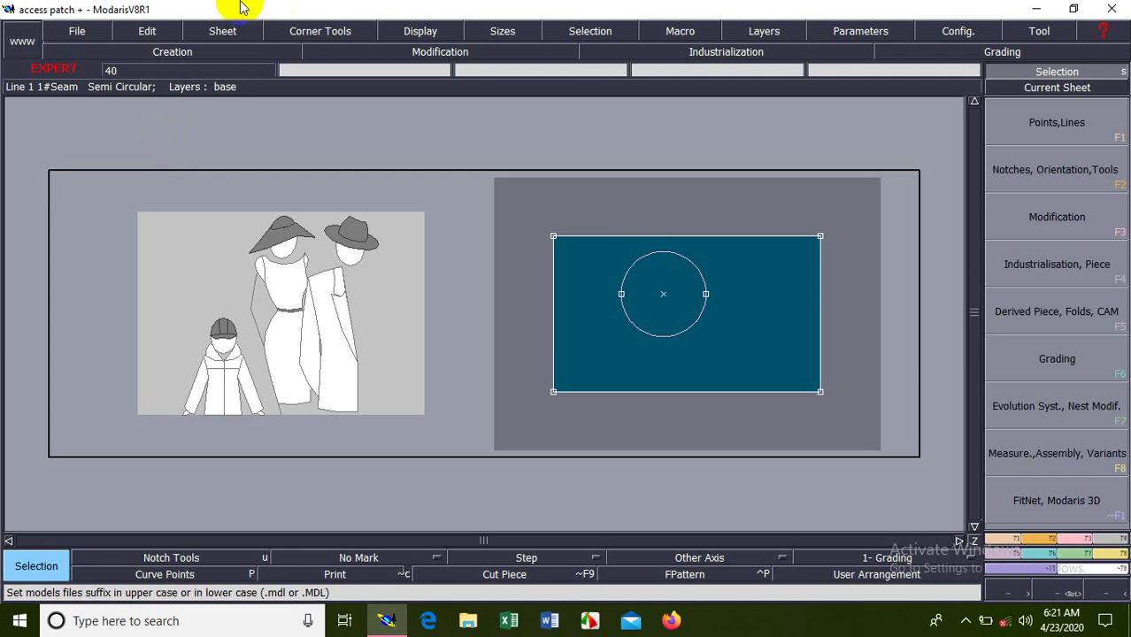
left_click(1036, 8)
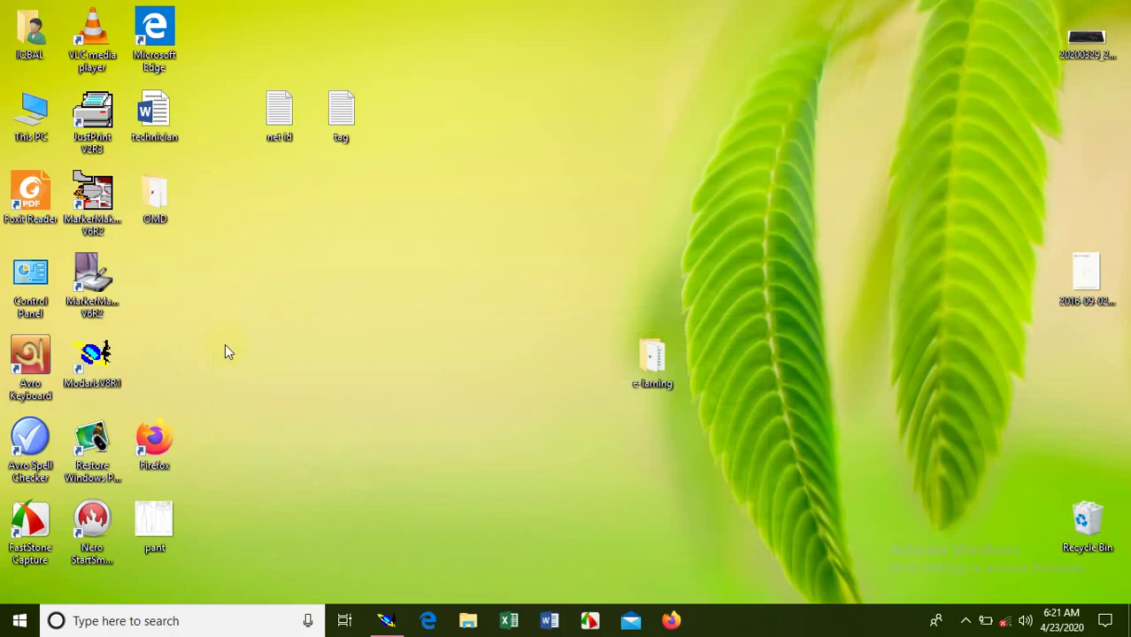
Launch MarkerMaking and open the 10-39743-Open Issue marker from D:\808-809 Production
double_click(117, 221)
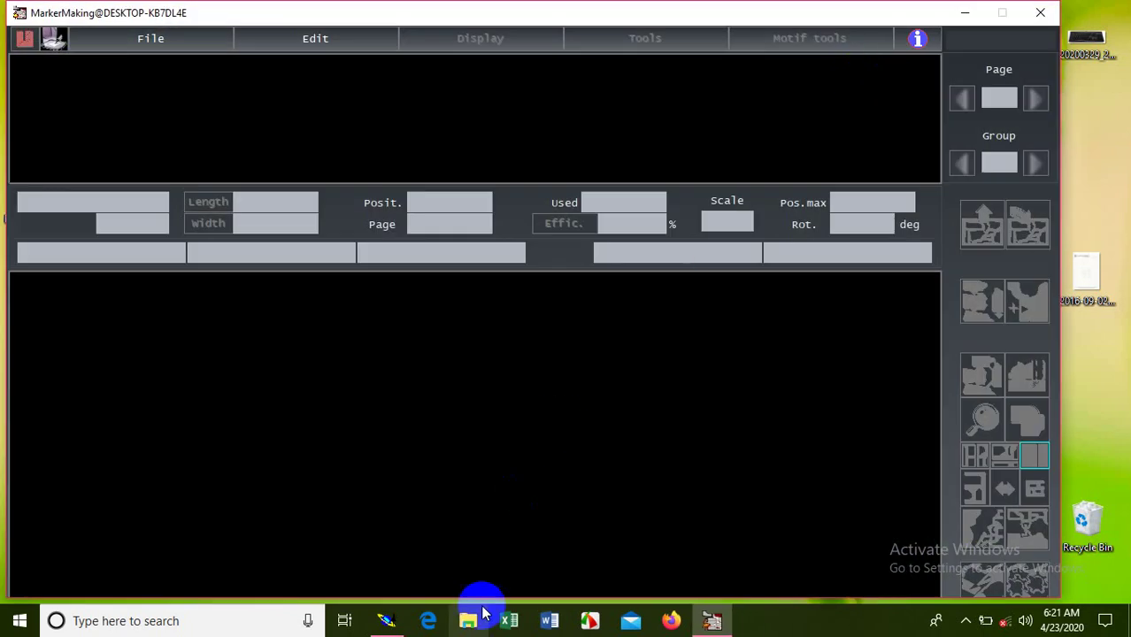
left_click(468, 620)
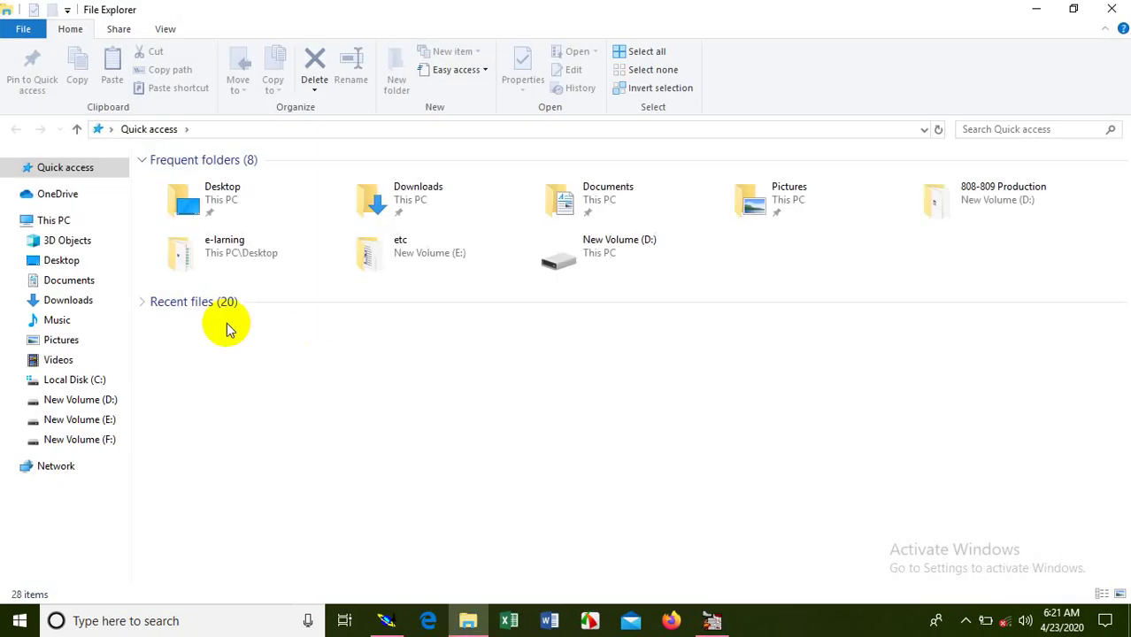
left_click(87, 399)
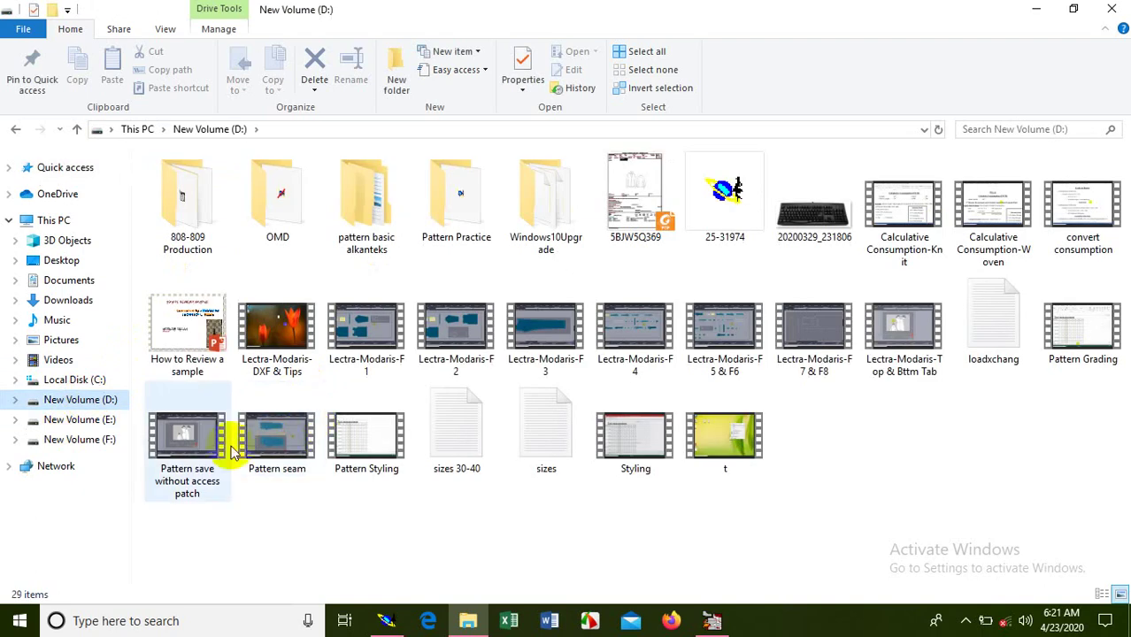
left_click(80, 419)
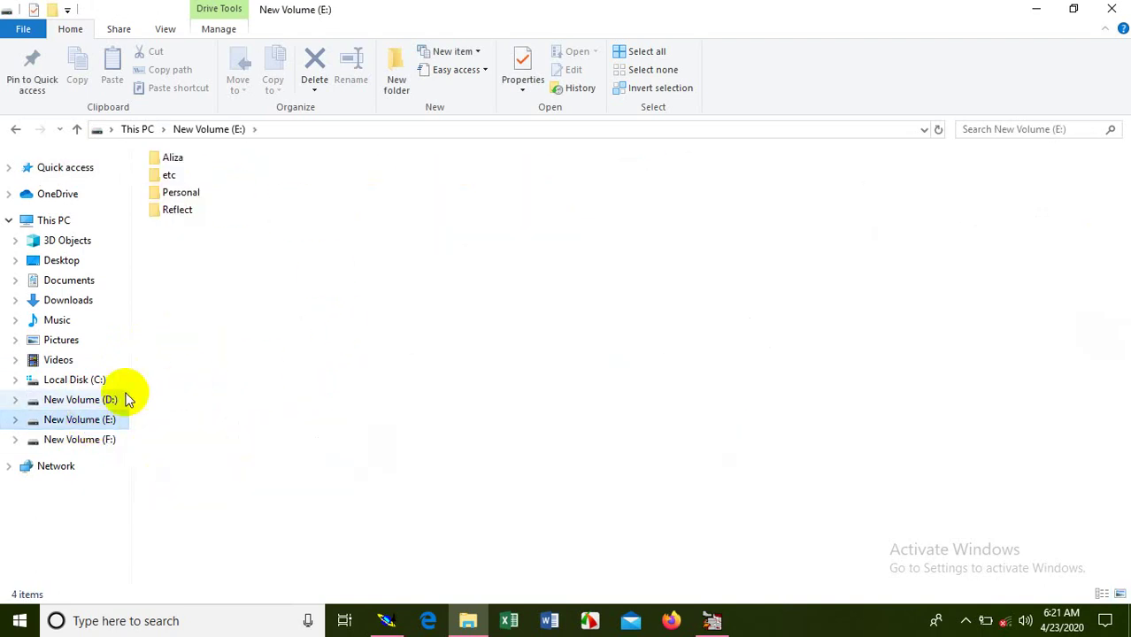
left_click(92, 401)
double_click(189, 217)
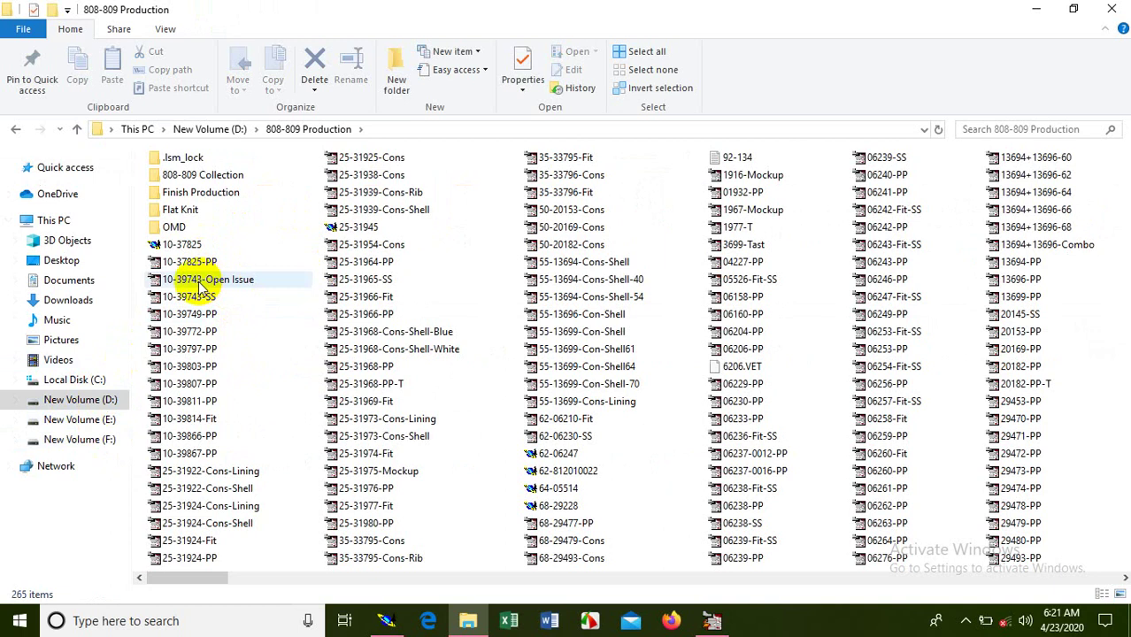
mouse_move(208, 280)
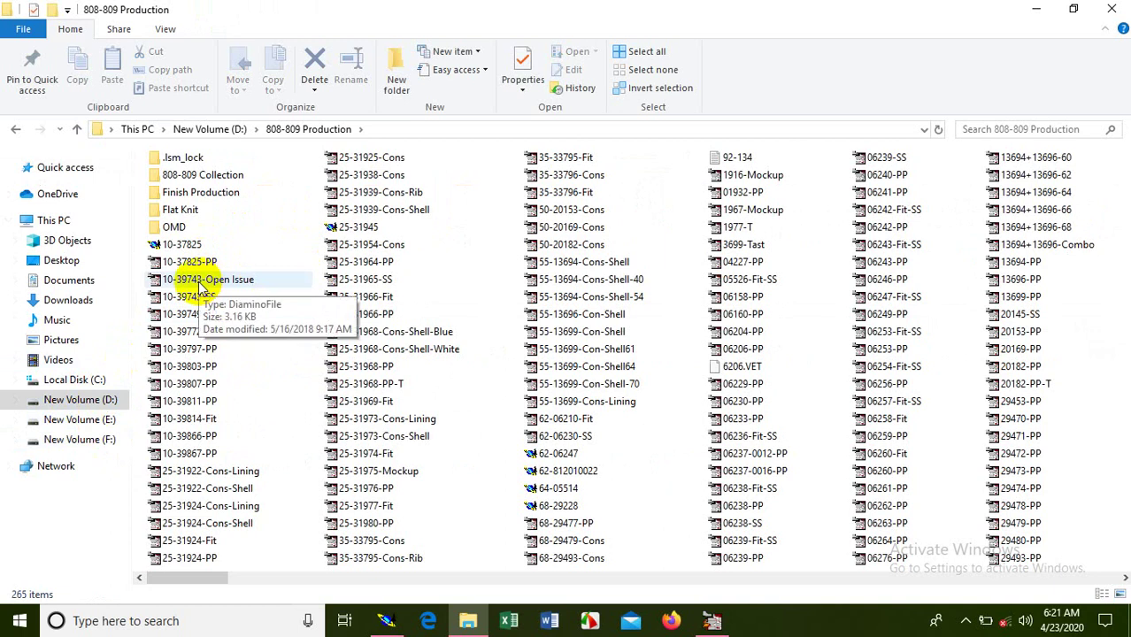
double_click(201, 280)
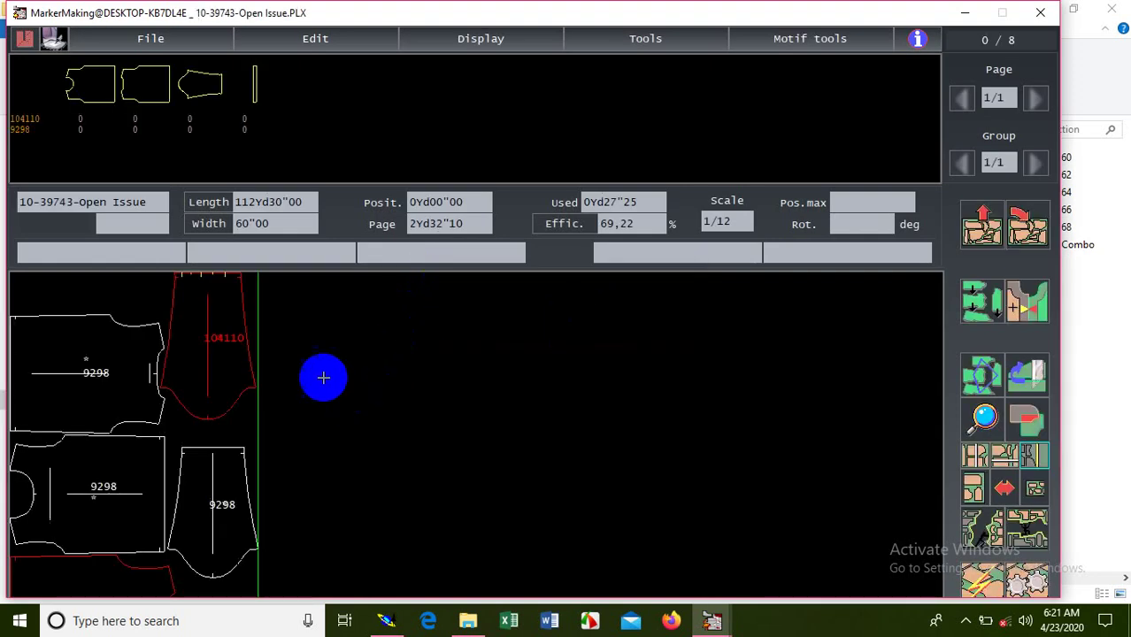
Shift the red 104110 sleeve, white sleeve and two body pieces in the marker, then deselect
left_click_drag(207, 371, 288, 346)
left_click_drag(231, 474, 242, 454)
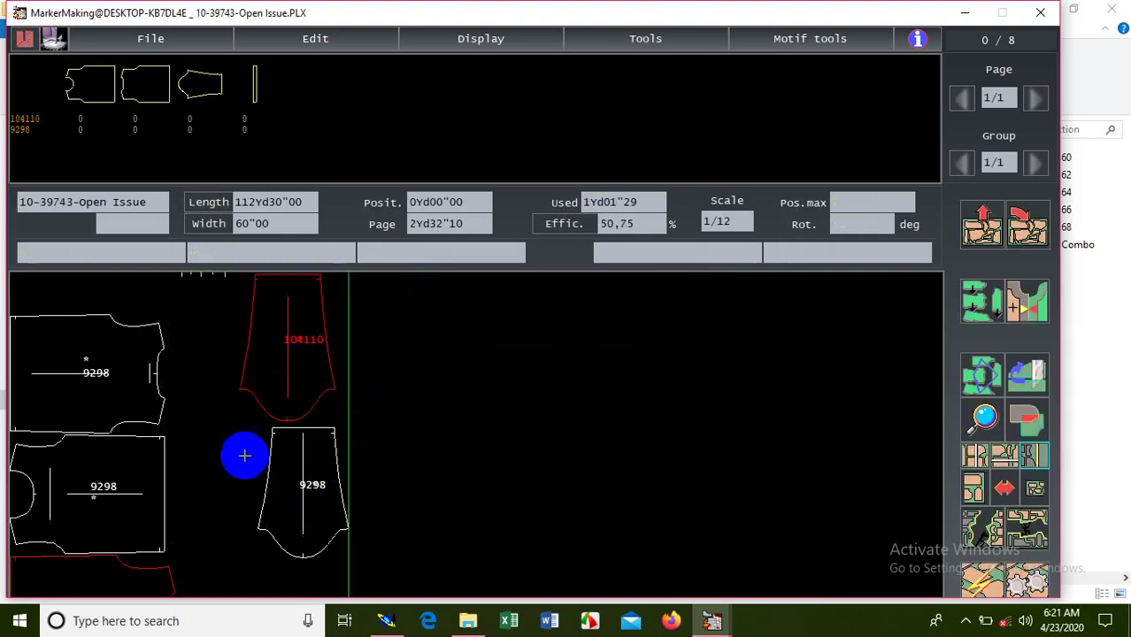
left_click_drag(145, 401, 144, 361)
left_click_drag(129, 474, 135, 475)
left_click(391, 472)
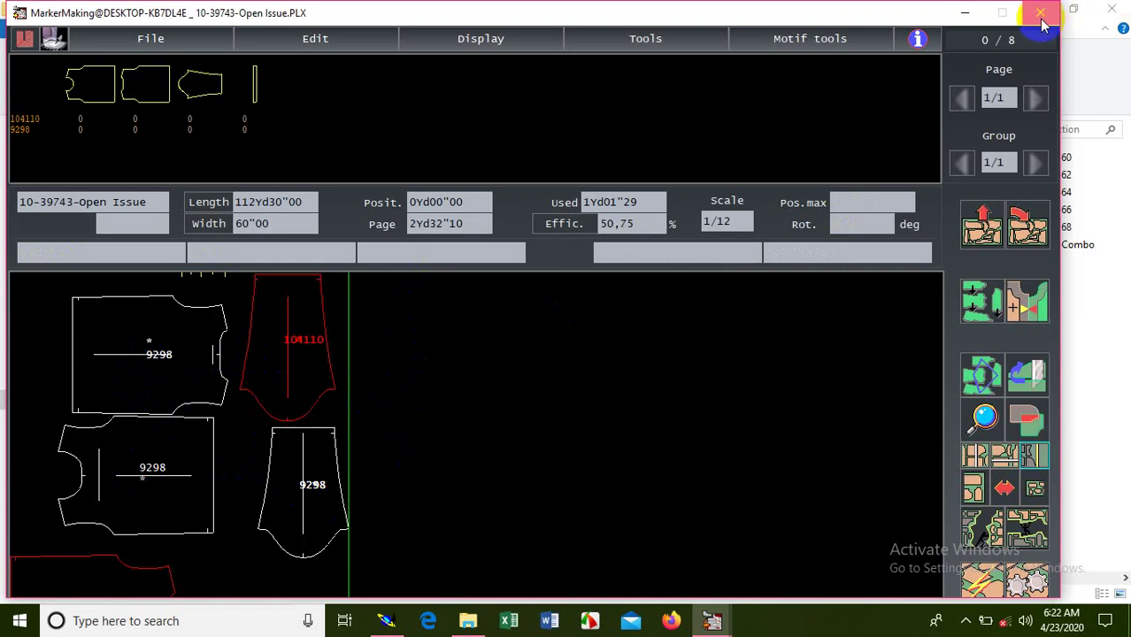
Close the marker without saving, keeping MarkerMaking open, and close File Explorer
left_click(1040, 12)
left_click(459, 358)
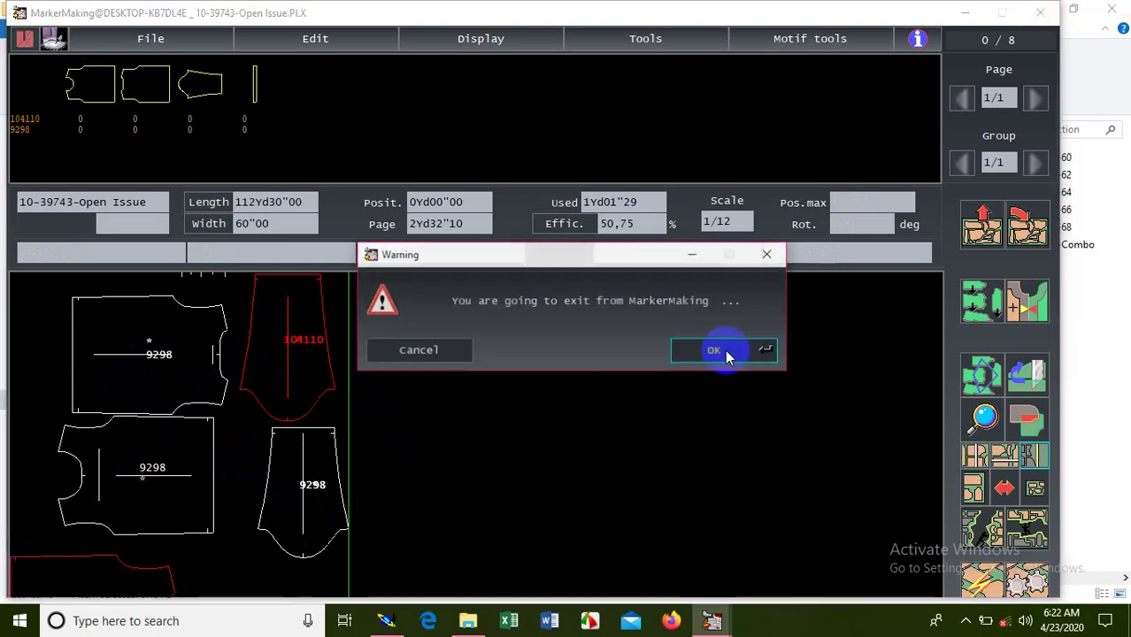
left_click(727, 351)
left_click(1113, 9)
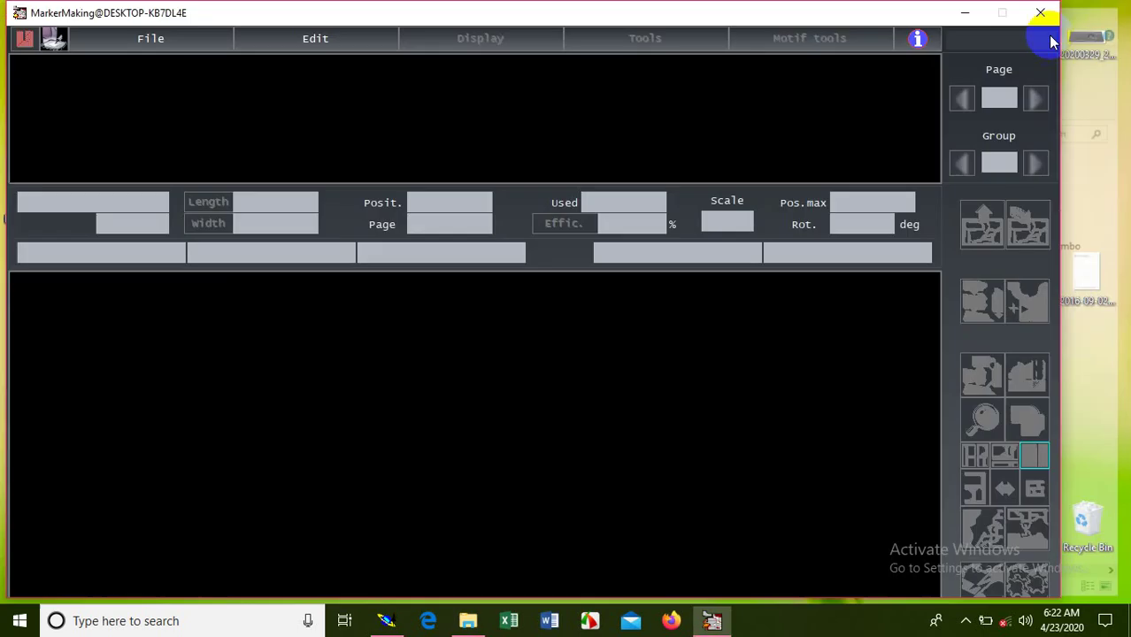
View the marker access paths, all set to D:\808-809 Production\Finish Production\
left_click(1039, 12)
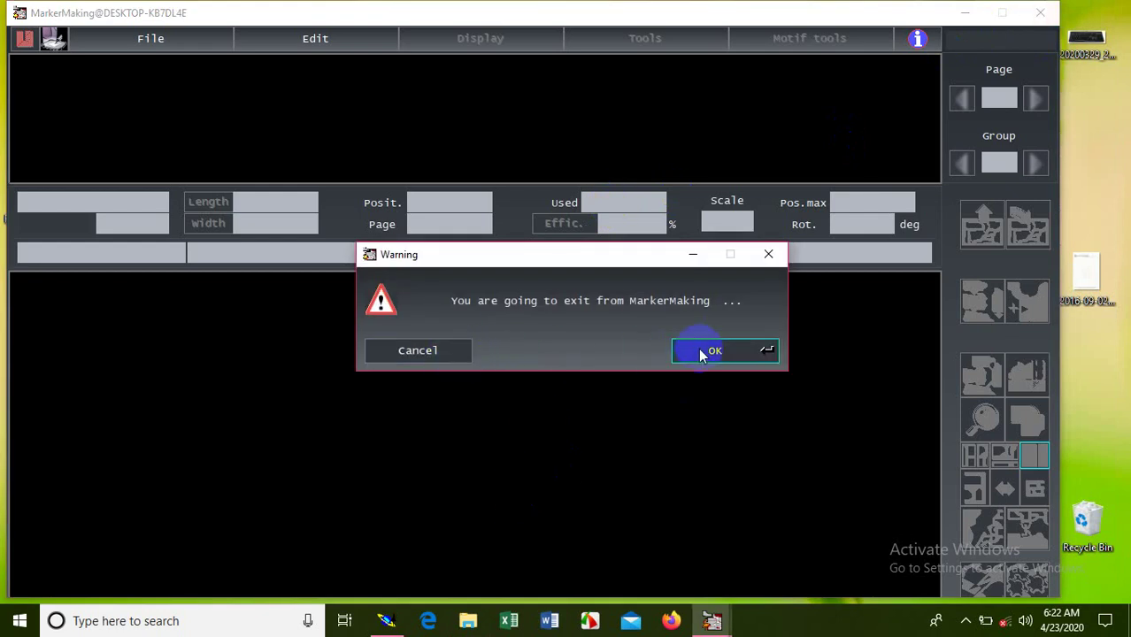
left_click(423, 351)
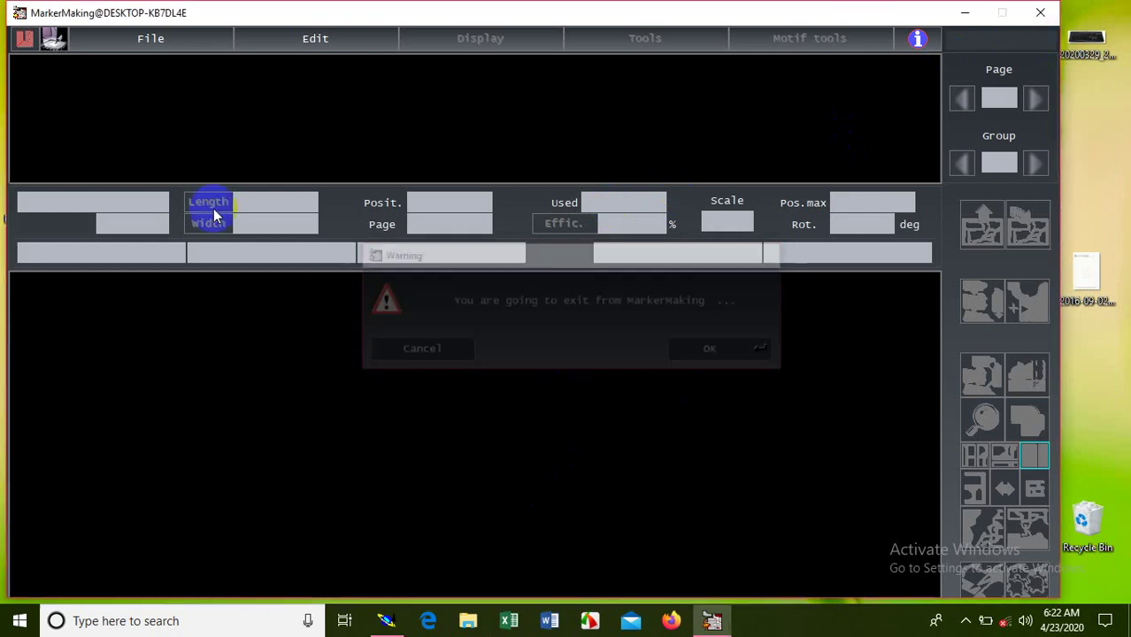
left_click(163, 40)
left_click(132, 59)
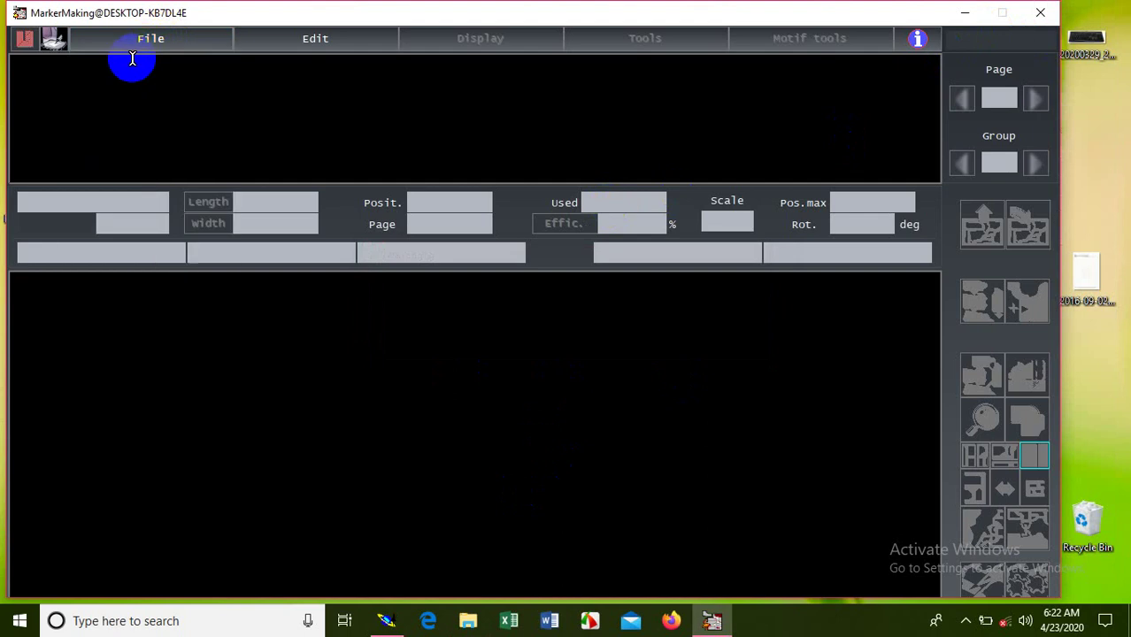
left_click(265, 158)
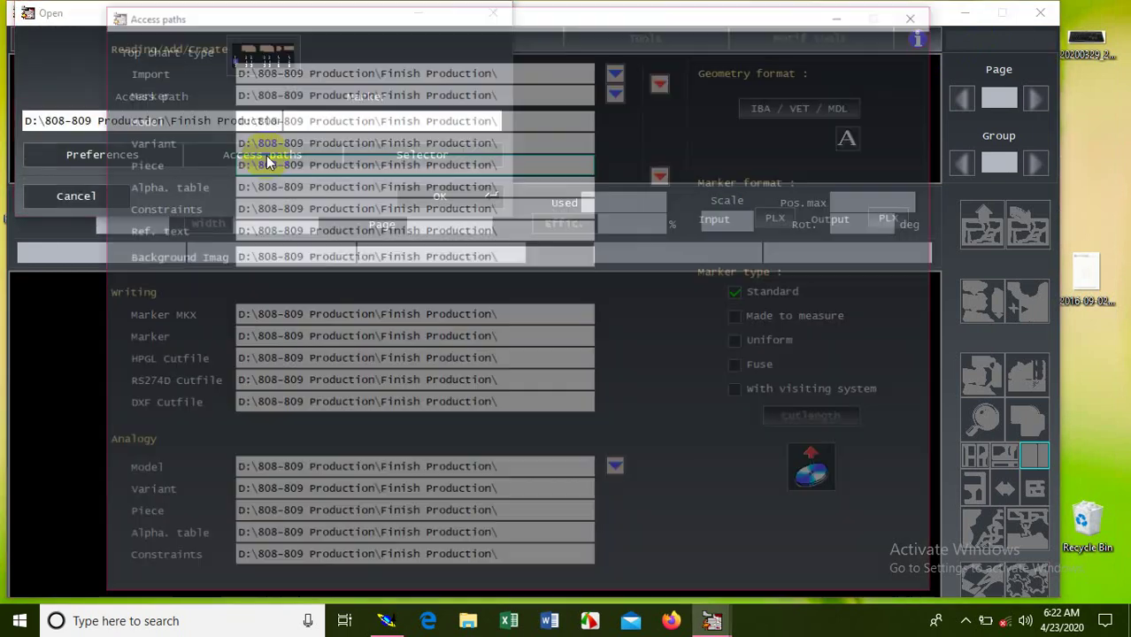
left_click(909, 17)
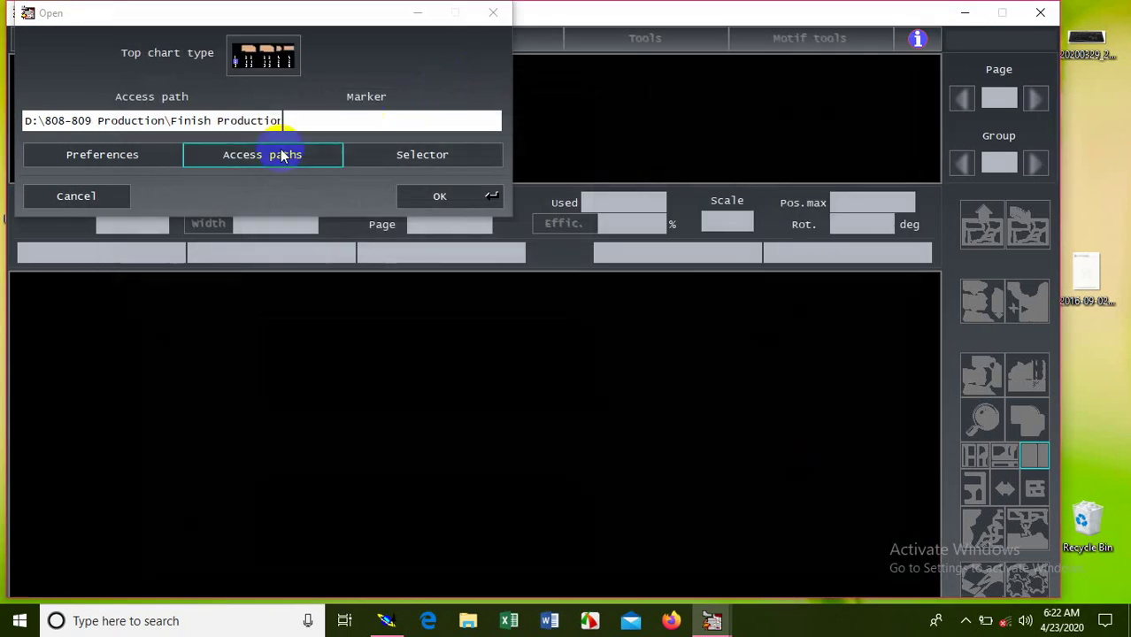
Cancel opening a marker and exit MarkerMaking
left_click(81, 193)
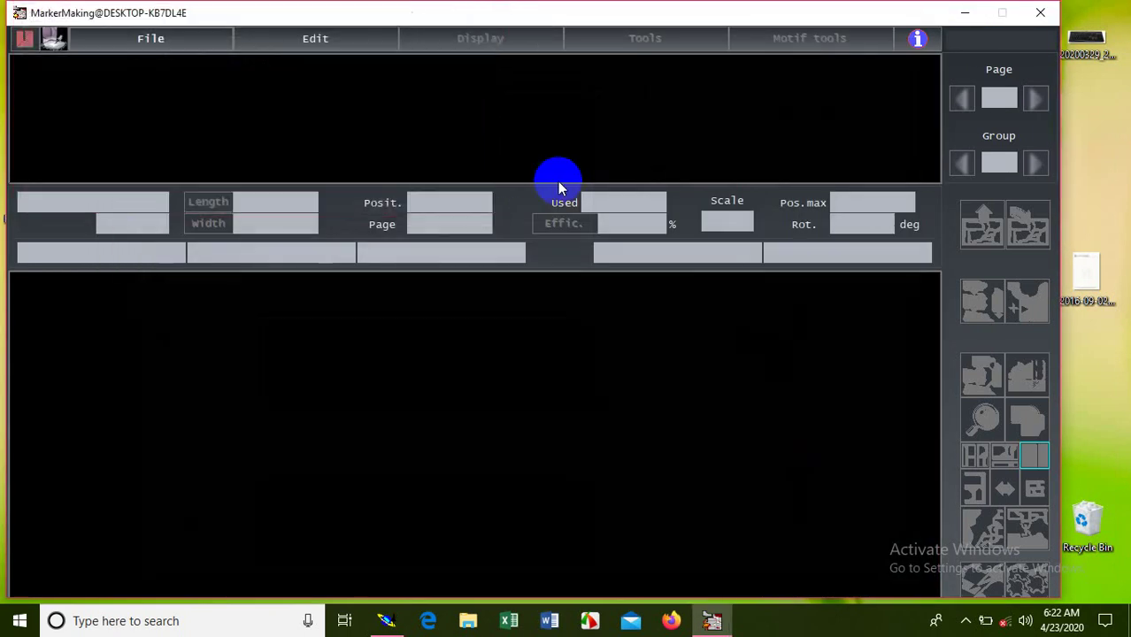
left_click(1039, 16)
left_click(722, 350)
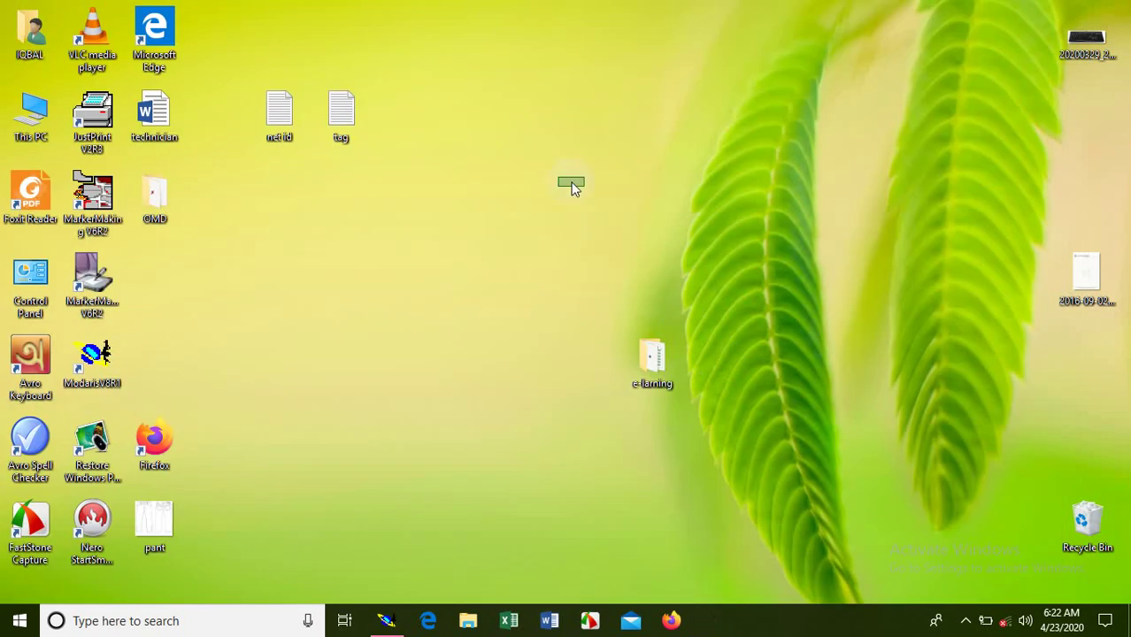
Refresh the desktop and reveal the hidden notification-area icons
right_click(557, 178)
left_click(634, 222)
left_click(965, 620)
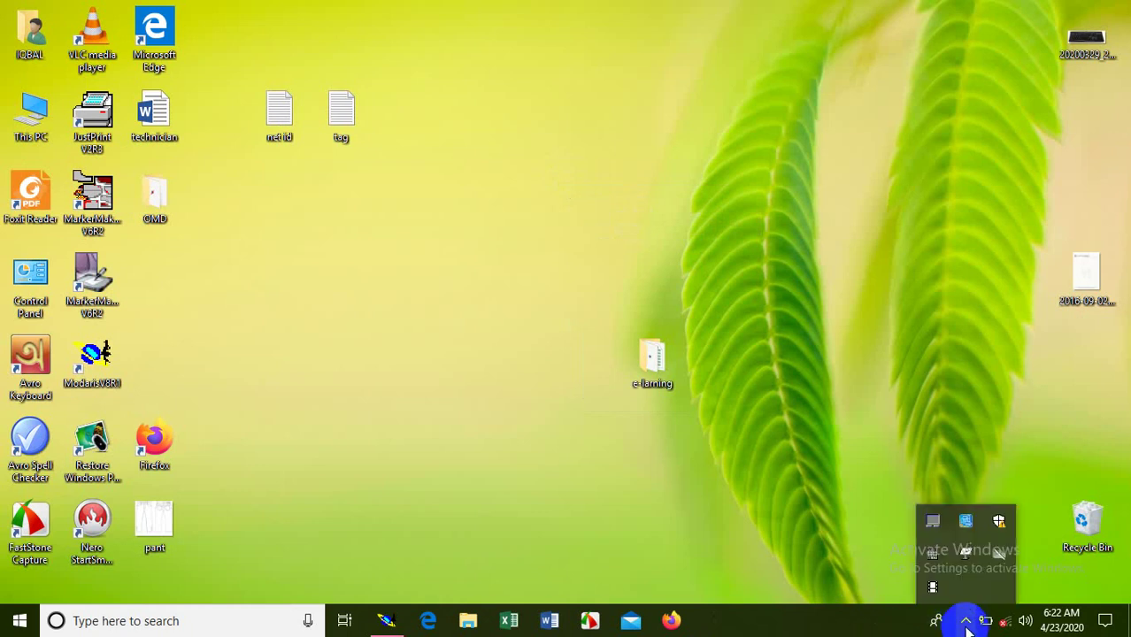